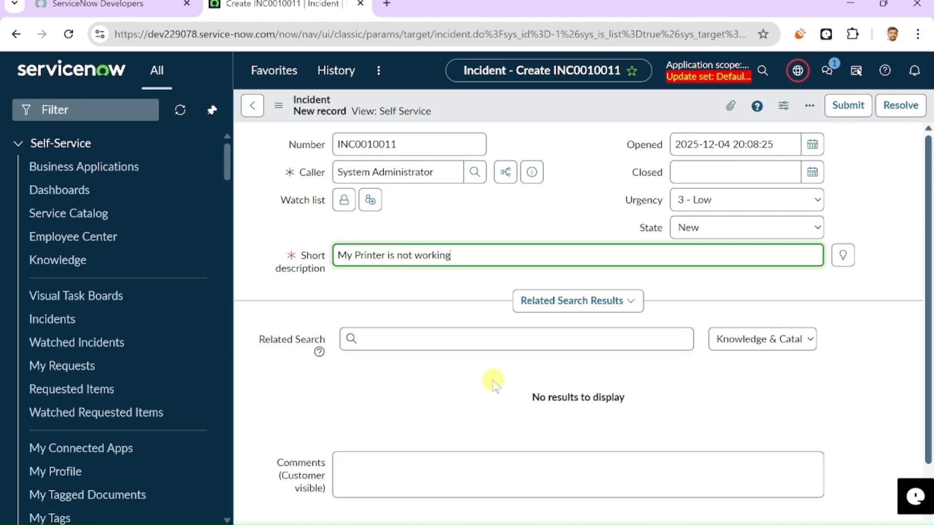
# Step: Review the related search results for "My Printer is not working" and submit the new incident
pyautogui.click(392, 484)
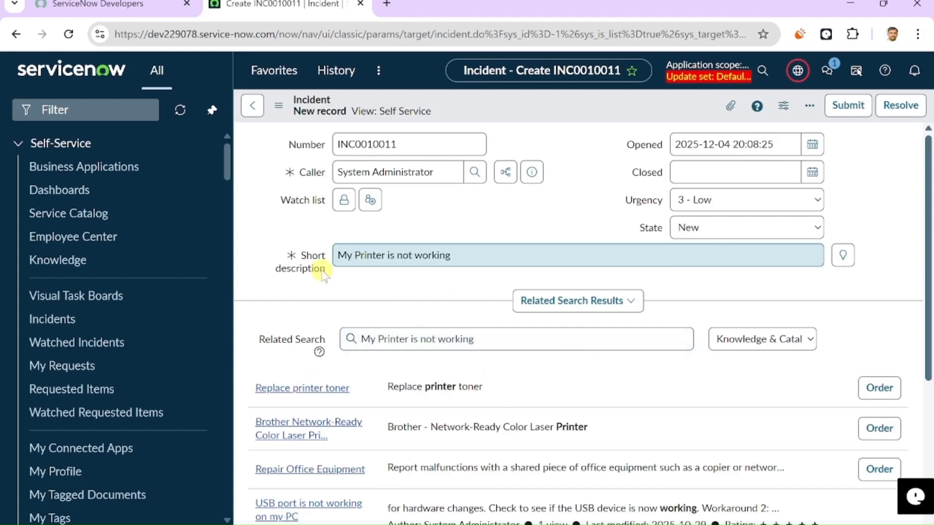
pyautogui.scroll(-3, 315, 253)
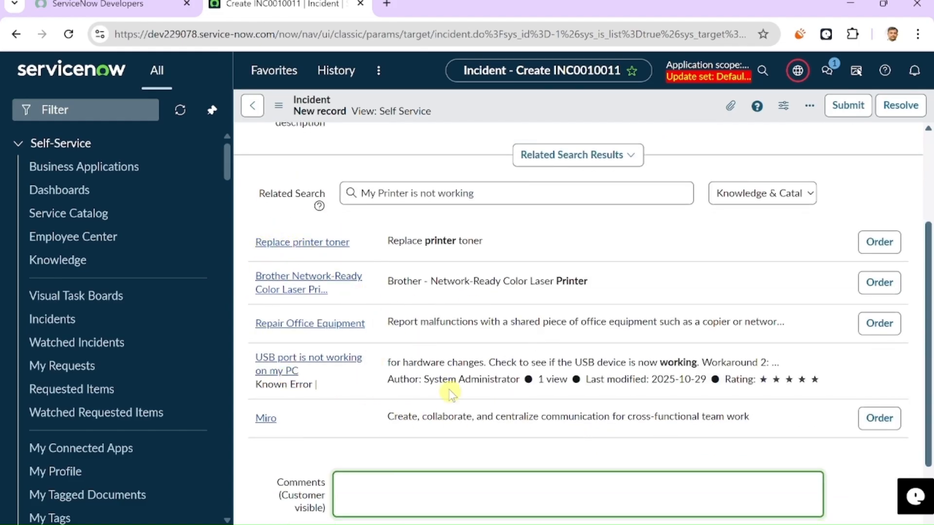
pyautogui.scroll(3, 465, 400)
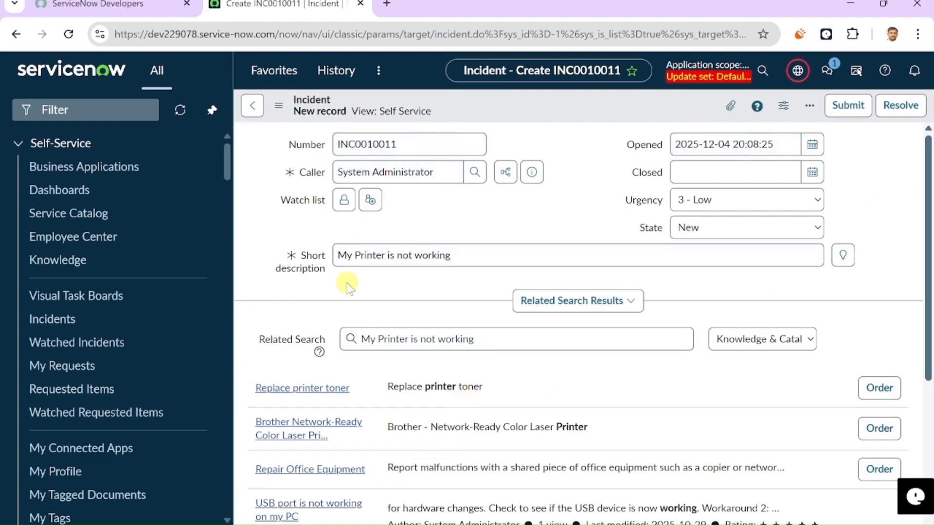
pyautogui.scroll(-2, 381, 364)
pyautogui.scroll(2, 249, 150)
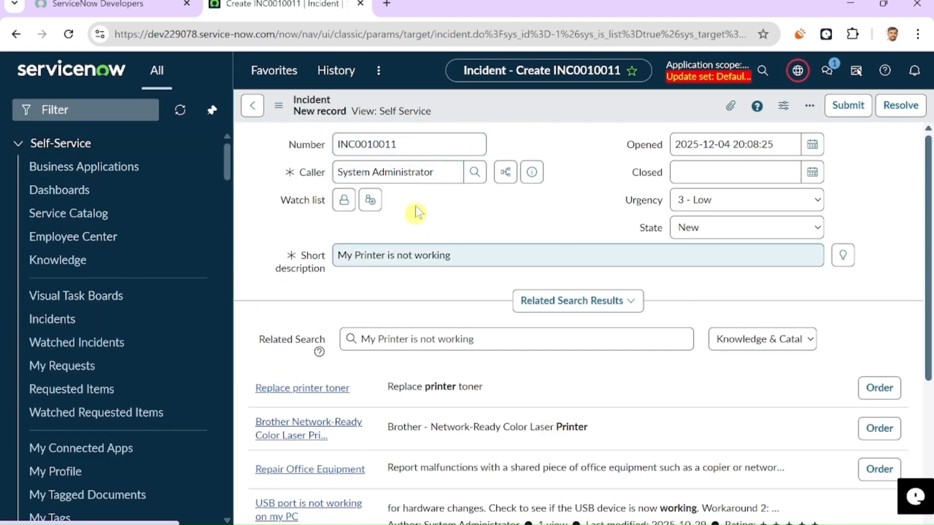
pyautogui.scroll(-5, 758, 341)
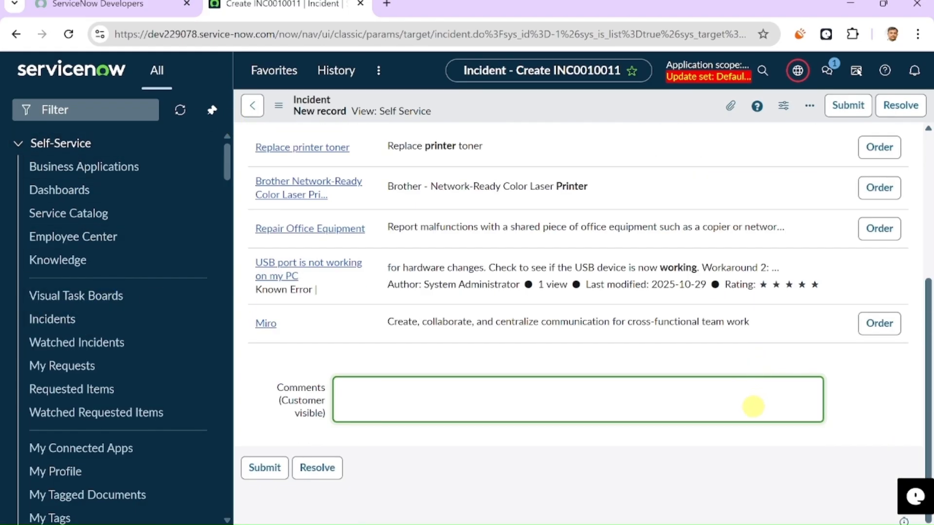
pyautogui.click(258, 471)
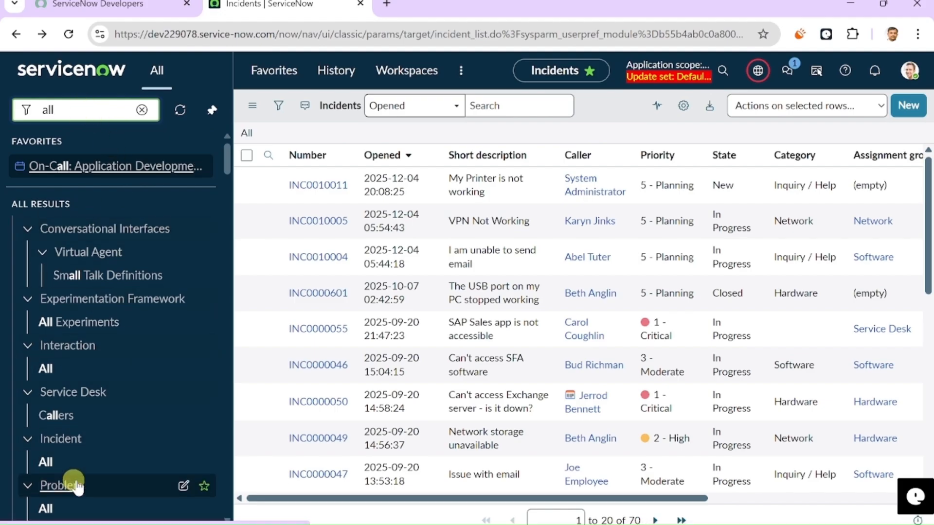
# Step: Open the list of all incidents and browse its first and second pages, ending on the first page
pyautogui.click(47, 464)
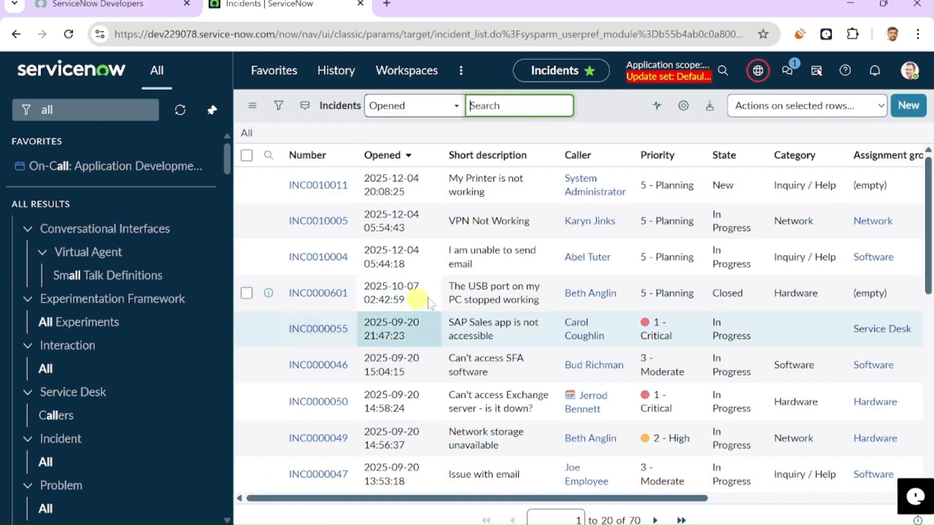
pyautogui.scroll(-5, 538, 350)
pyautogui.scroll(5, 538, 351)
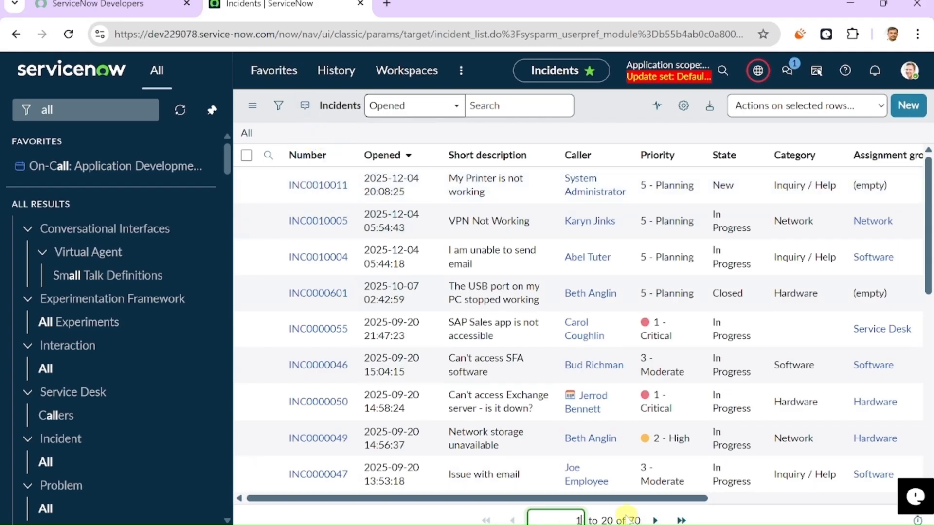
pyautogui.click(654, 519)
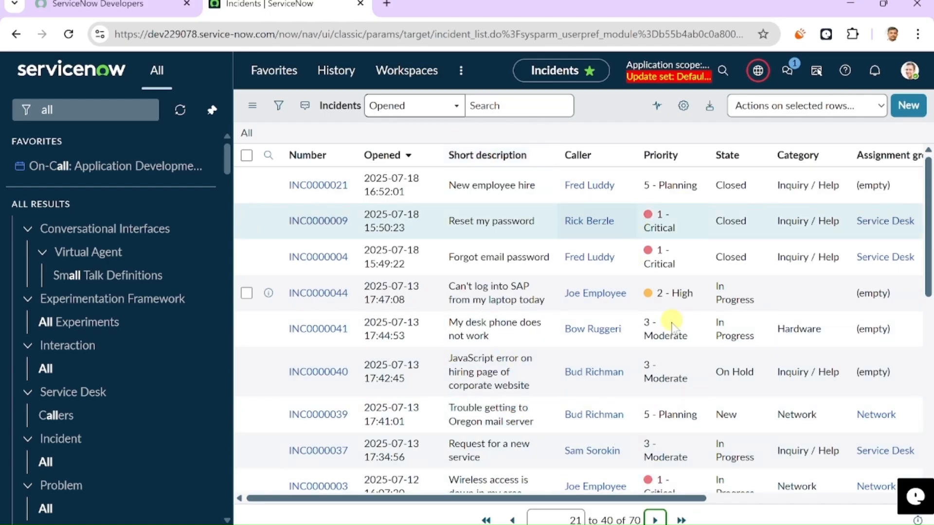
pyautogui.click(512, 520)
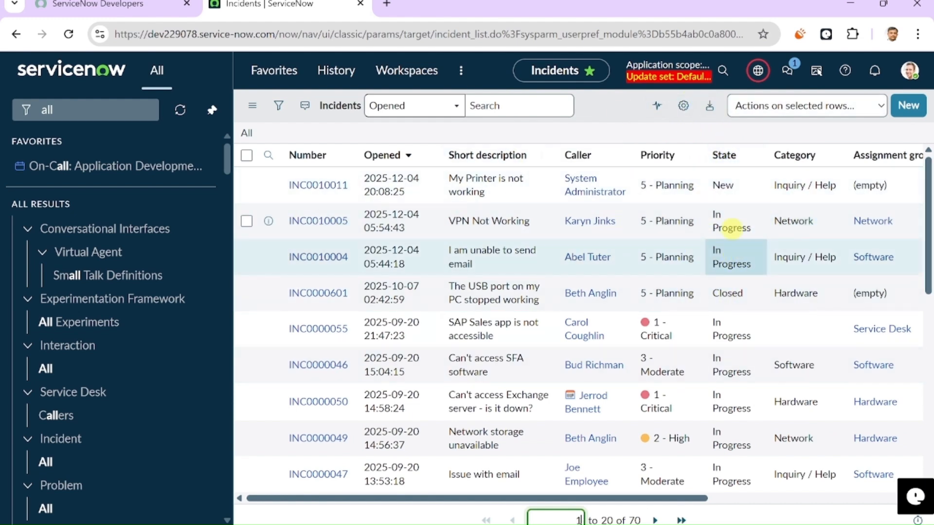
# Step: Open the "VPN Not Working" incident record from the list and highlight its incident number
pyautogui.click(320, 228)
pyautogui.click(316, 231)
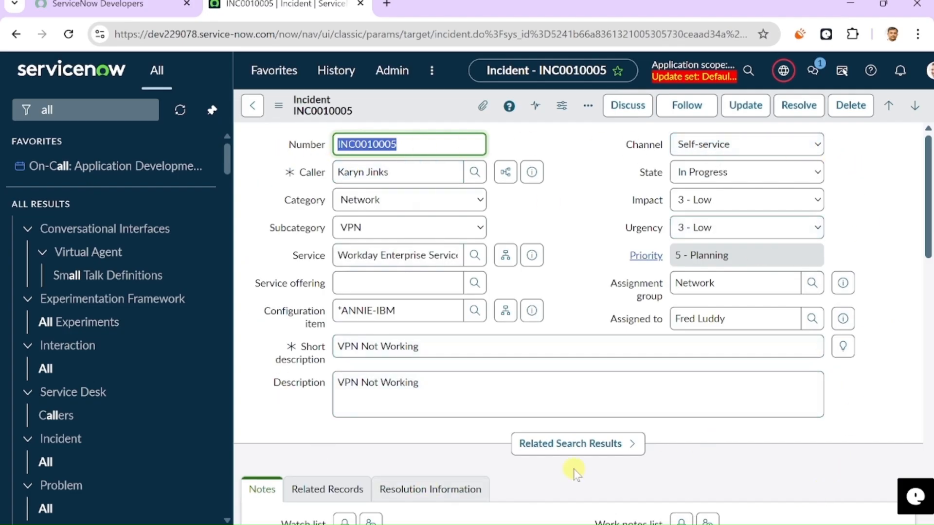
pyautogui.click(417, 138)
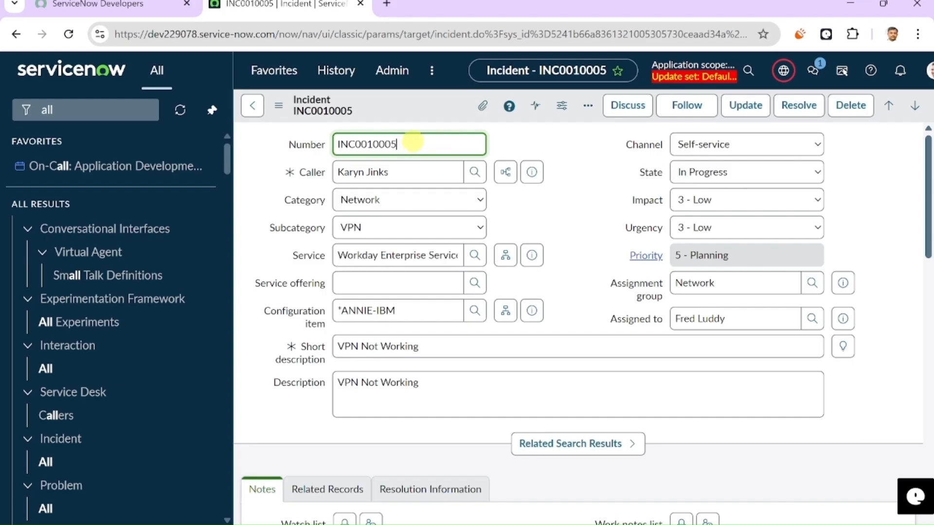
pyautogui.doubleClick(411, 143)
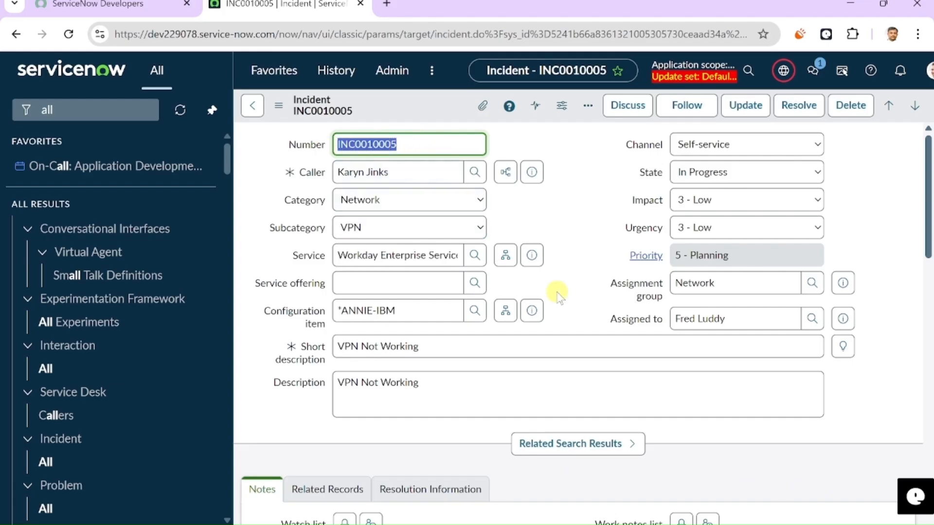
# Step: Search the caller lookup by name and set the incident's caller to the first matching user
pyautogui.click(306, 176)
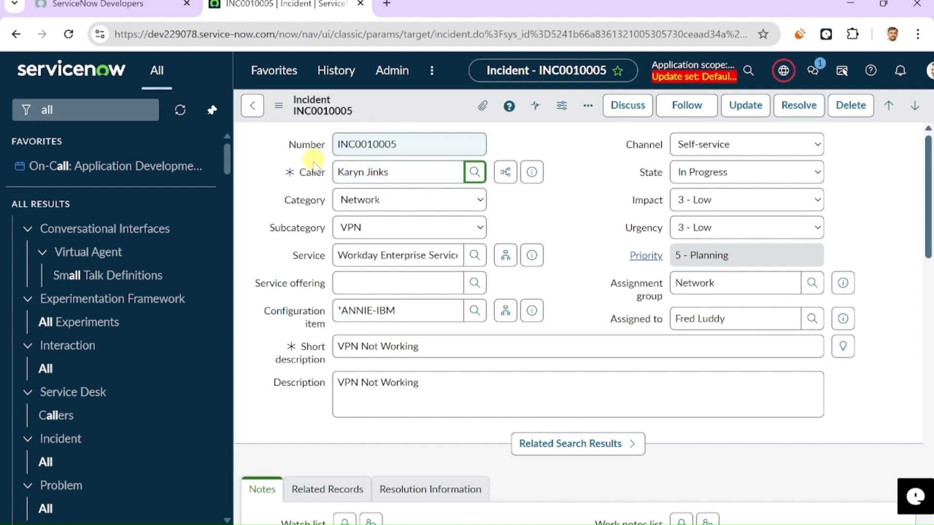
pyautogui.click(475, 172)
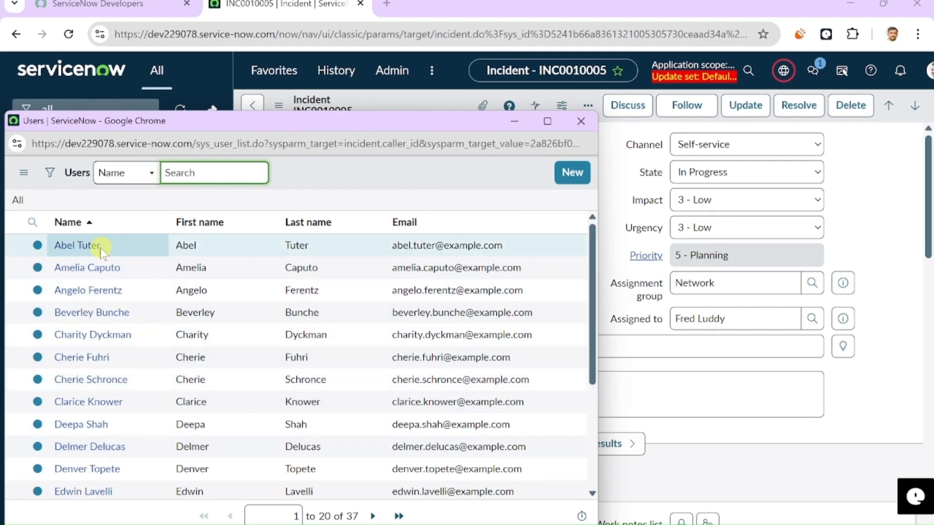
pyautogui.scroll(-4, 104, 359)
pyautogui.scroll(4, 125, 317)
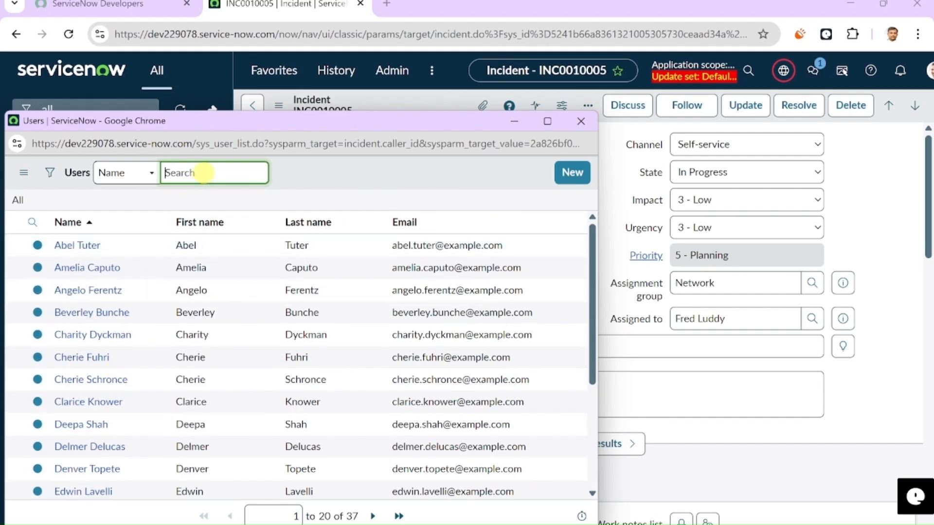
pyautogui.click(151, 173)
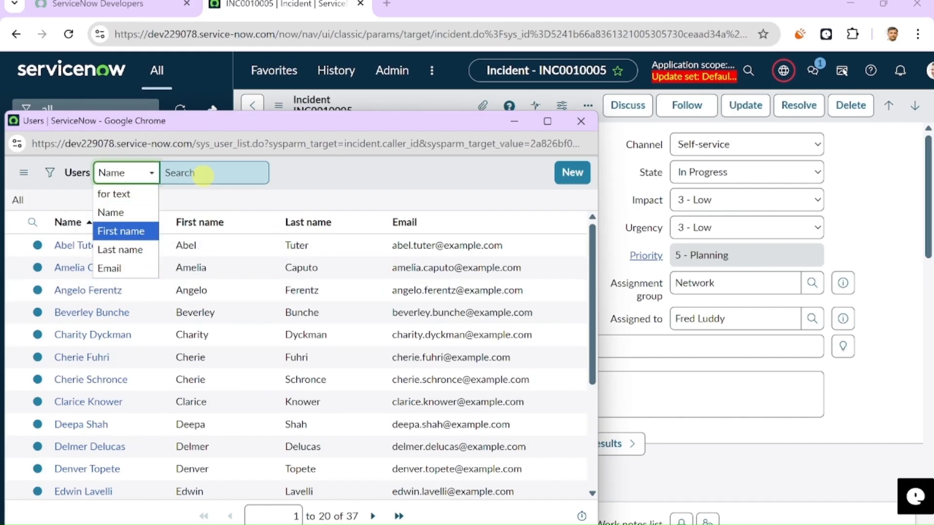
pyautogui.click(120, 214)
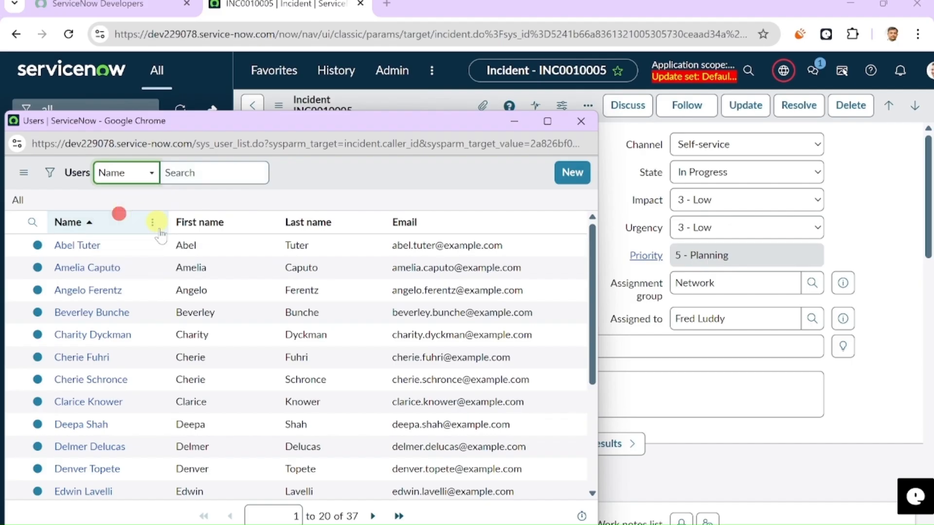
pyautogui.click(190, 174)
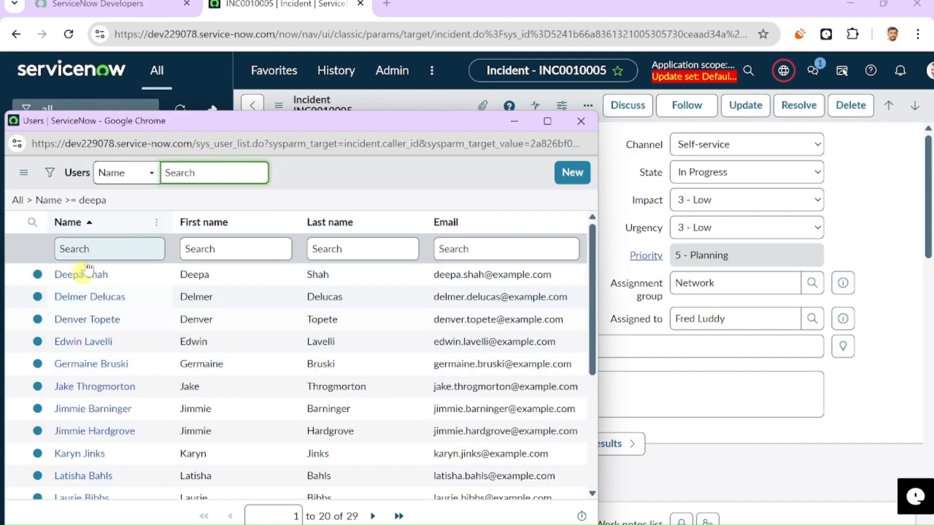
pyautogui.click(63, 274)
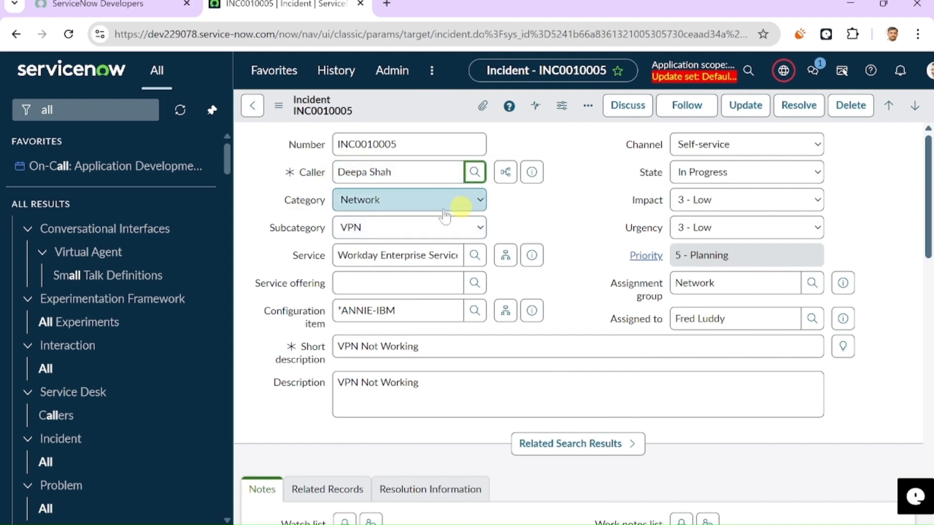
# Step: Review the available incident categories and choose Network as the category
pyautogui.click(476, 200)
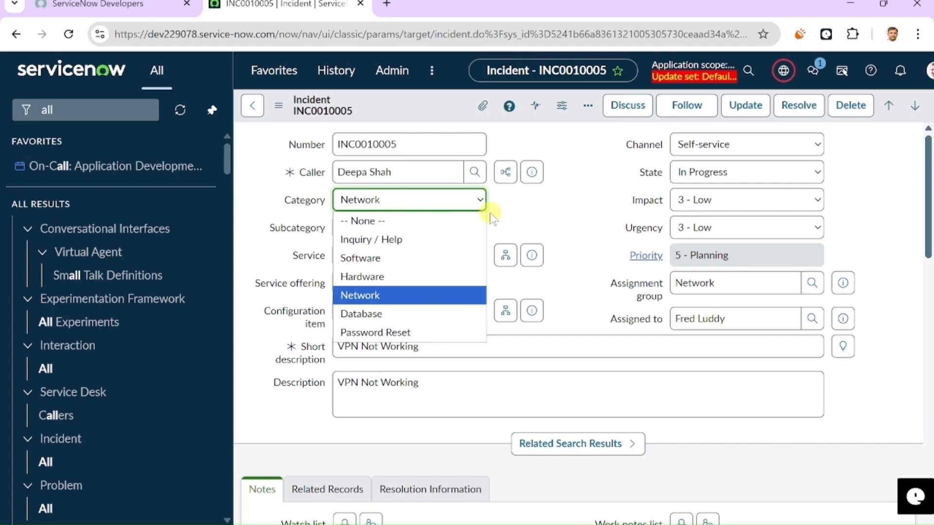
pyautogui.click(424, 211)
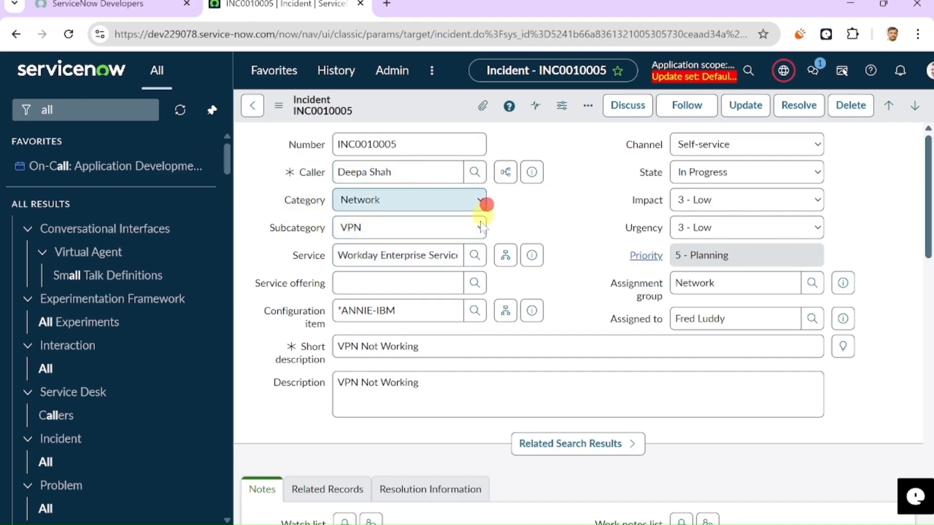
pyautogui.click(480, 200)
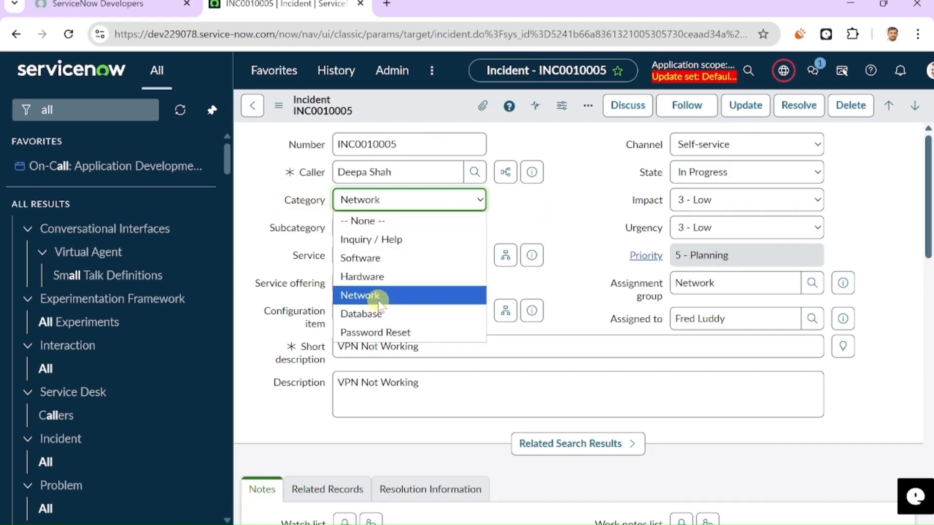
pyautogui.click(392, 295)
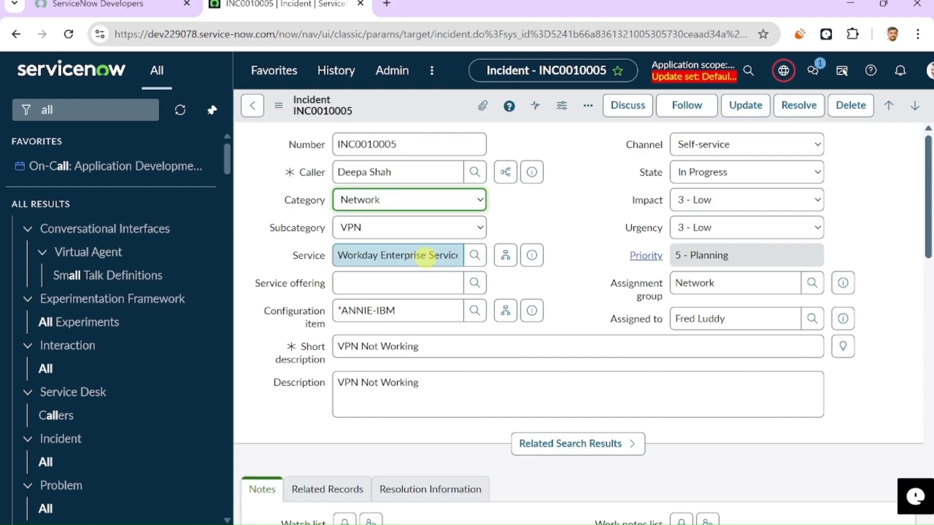
# Step: Search the service lookup for "network" and set the incident's service to SAP Enterprise Services
pyautogui.click(473, 254)
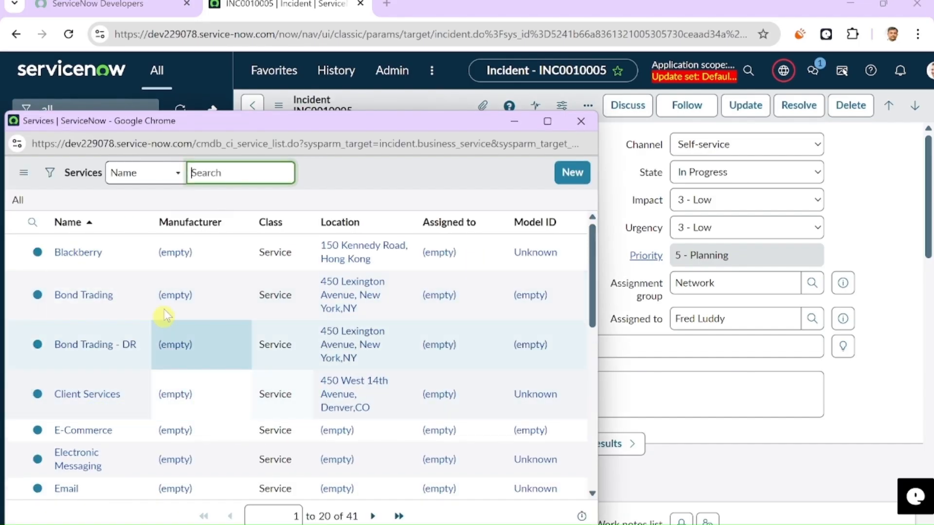
pyautogui.write('network')
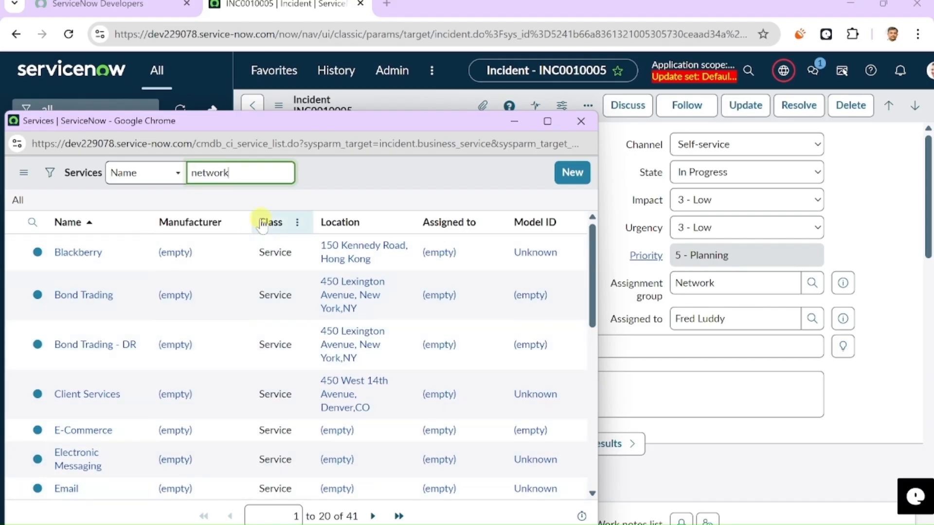
pyautogui.press('Return')
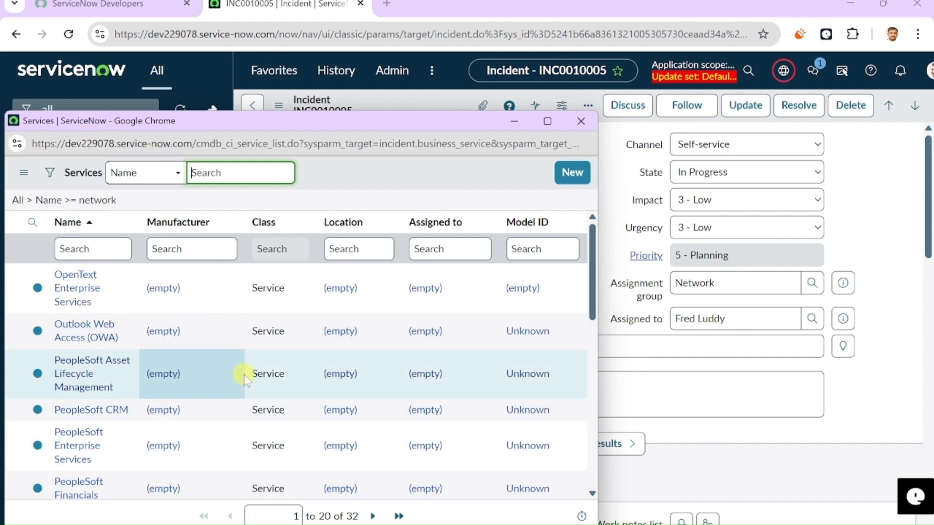
pyautogui.scroll(-3, 215, 380)
pyautogui.scroll(-5, 218, 384)
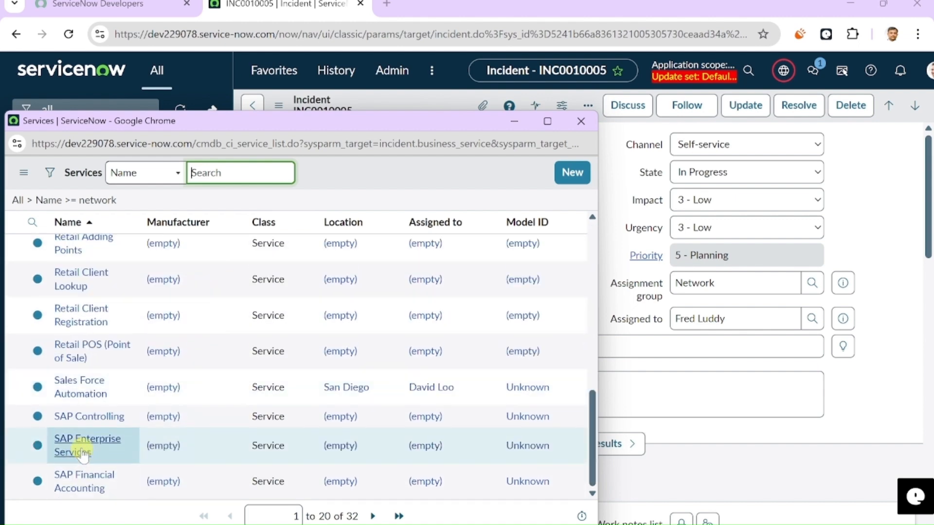
pyautogui.click(76, 443)
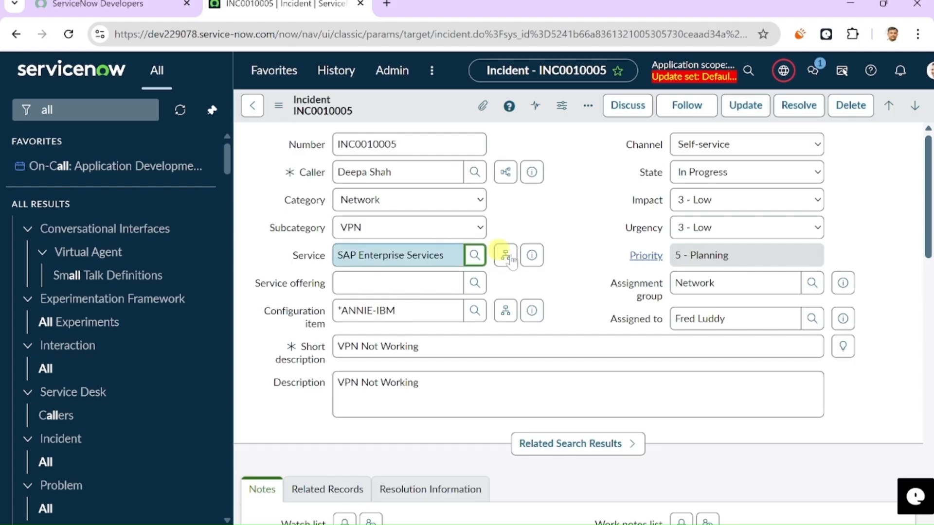
# Step: Examine the dependency map of SAP Enterprise Services, and preview the service's record details from the incident form
pyautogui.click(504, 257)
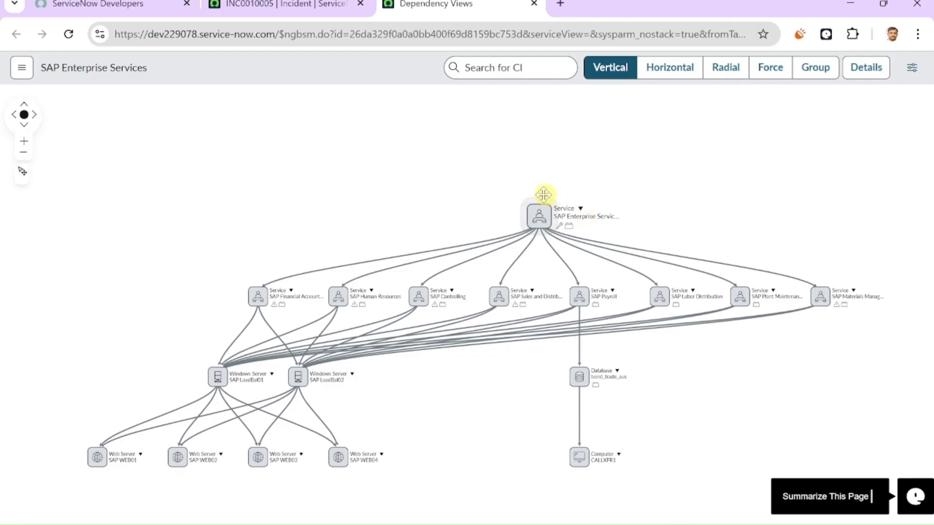
pyautogui.click(538, 213)
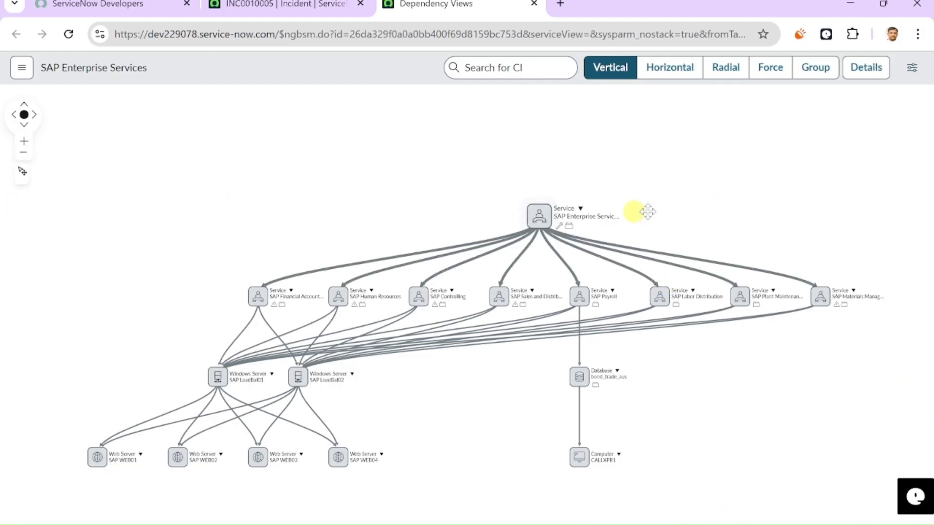
pyautogui.click(287, 5)
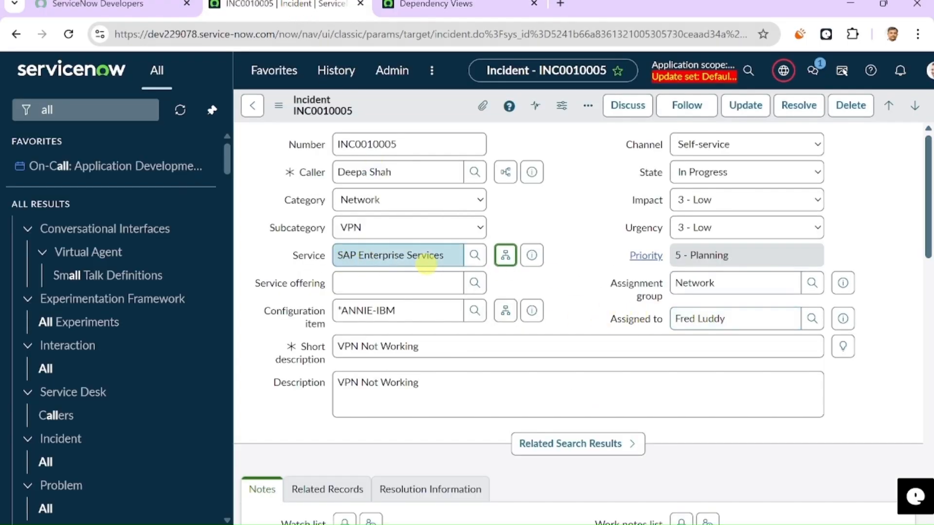
pyautogui.click(506, 256)
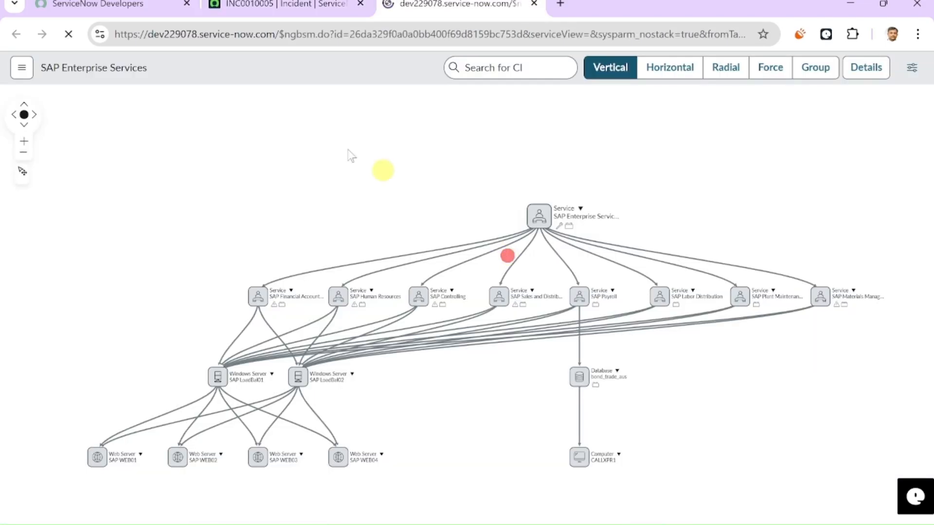
pyautogui.click(265, 5)
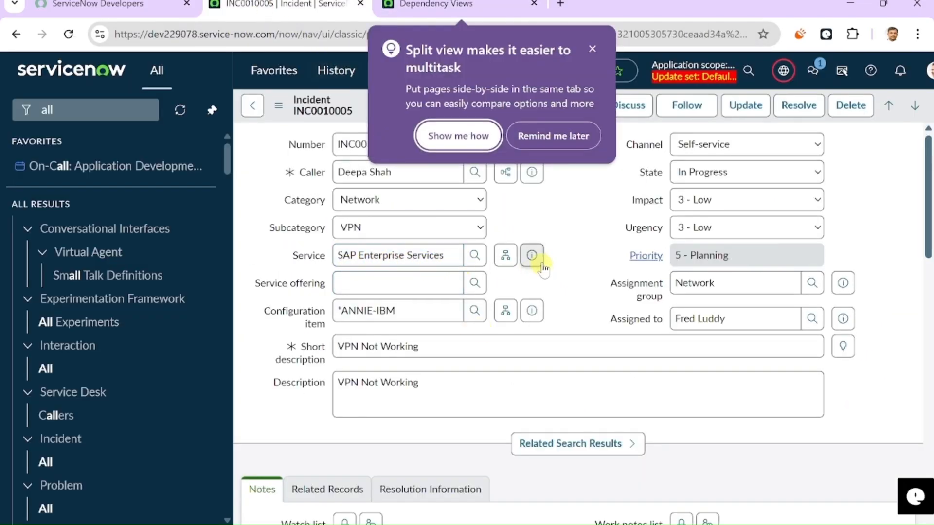
pyautogui.click(592, 49)
pyautogui.click(531, 256)
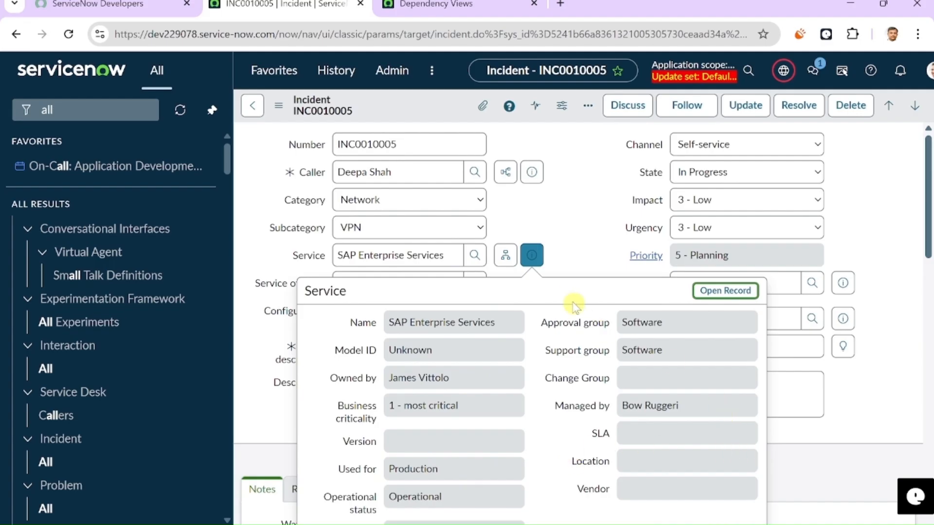
# Step: Dismiss the service record preview, and check the service offering lookup without choosing an offering
pyautogui.moveTo(569, 290); pyautogui.dragTo(589, 229)
pyautogui.click(565, 223)
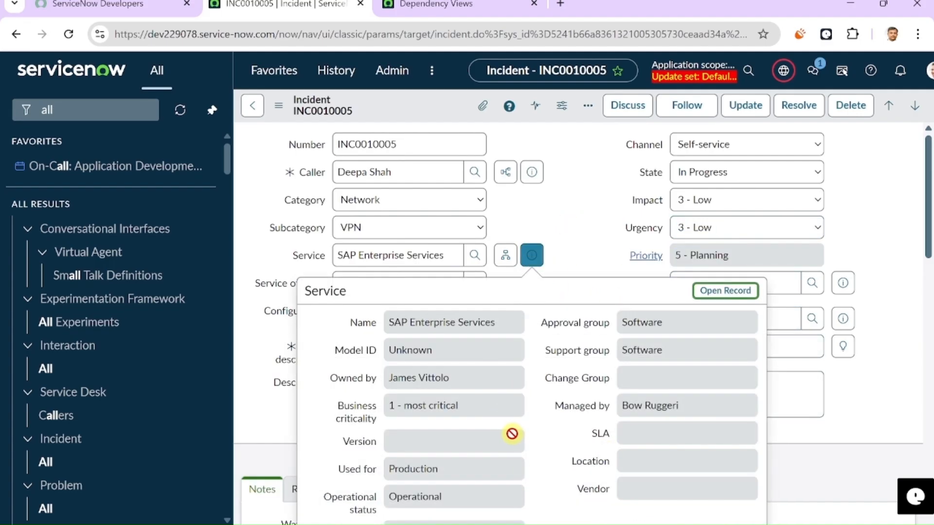
pyautogui.click(572, 229)
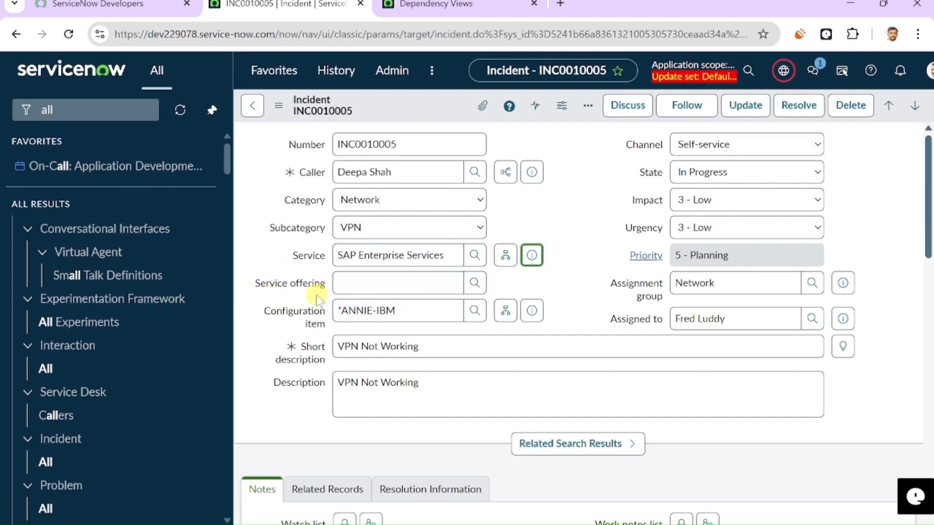
pyautogui.click(475, 282)
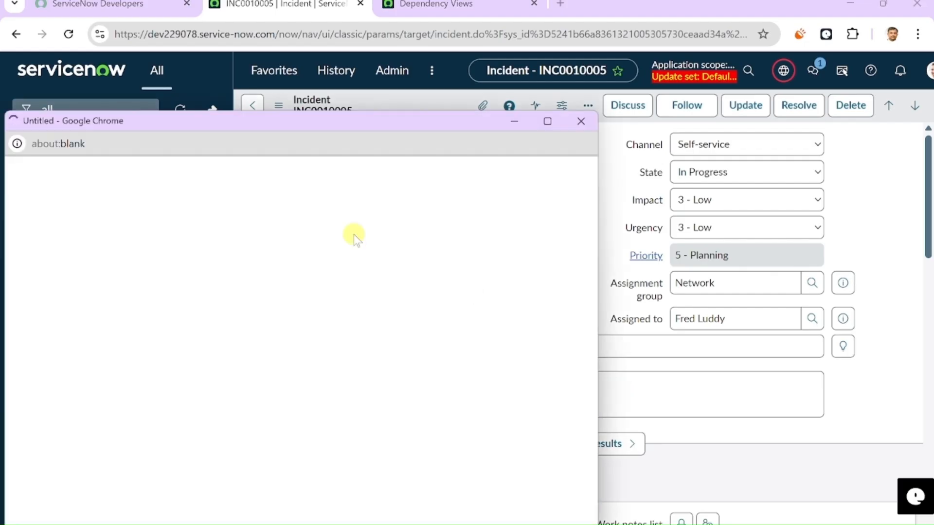
pyautogui.click(581, 121)
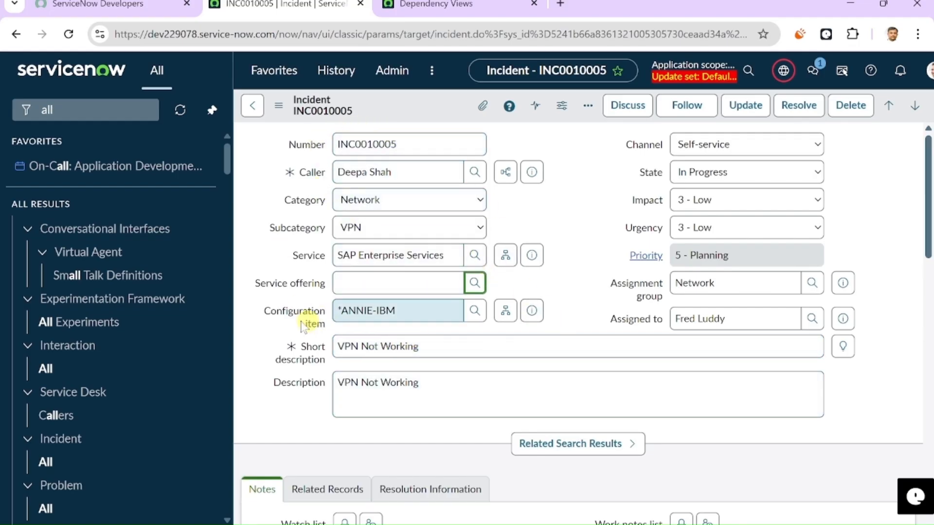
# Step: Set the incident's configuration item to MacBook Pro 15" from the configuration items lookup
pyautogui.click(471, 311)
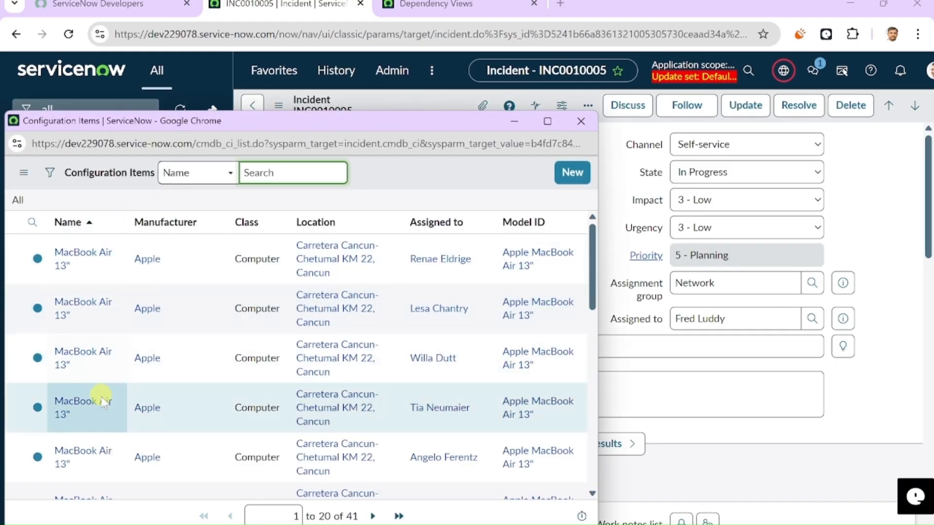
pyautogui.scroll(-5, 101, 397)
pyautogui.click(74, 331)
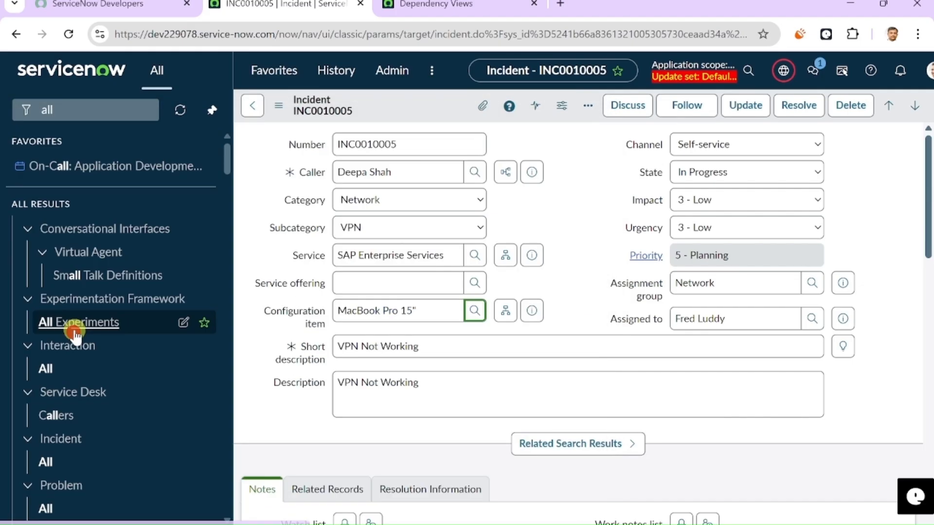
# Step: Review the searchable fields in the configuration item lookup, and set the incident's configuration item to the first MacBook Air 13"
pyautogui.click(473, 313)
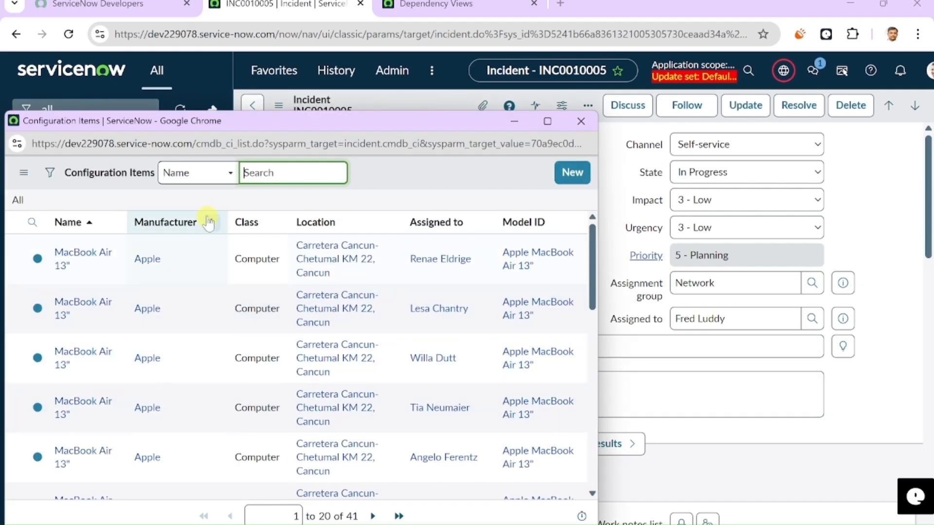
pyautogui.click(228, 174)
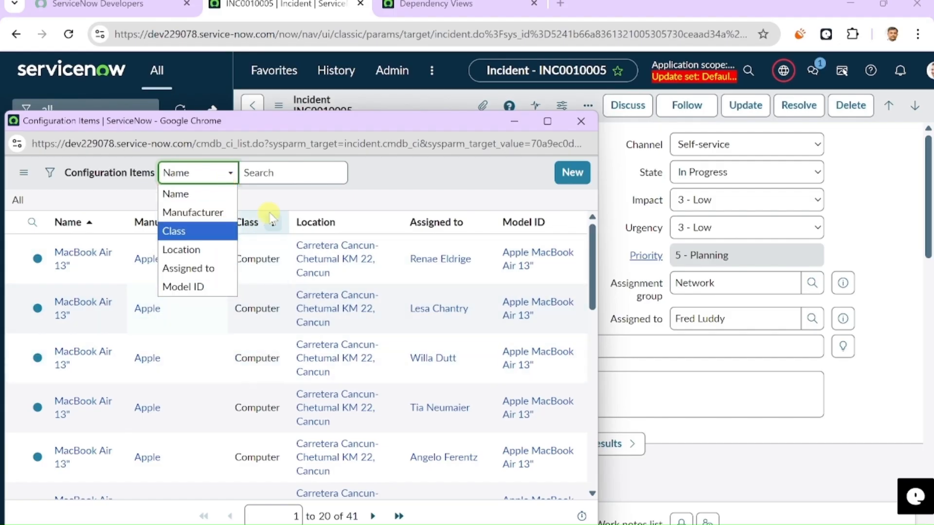
pyautogui.click(275, 179)
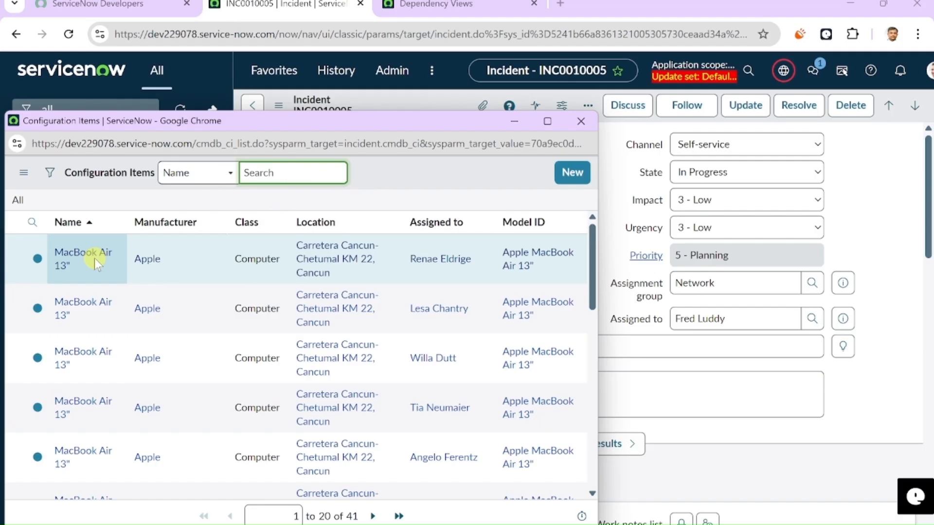
pyautogui.click(95, 258)
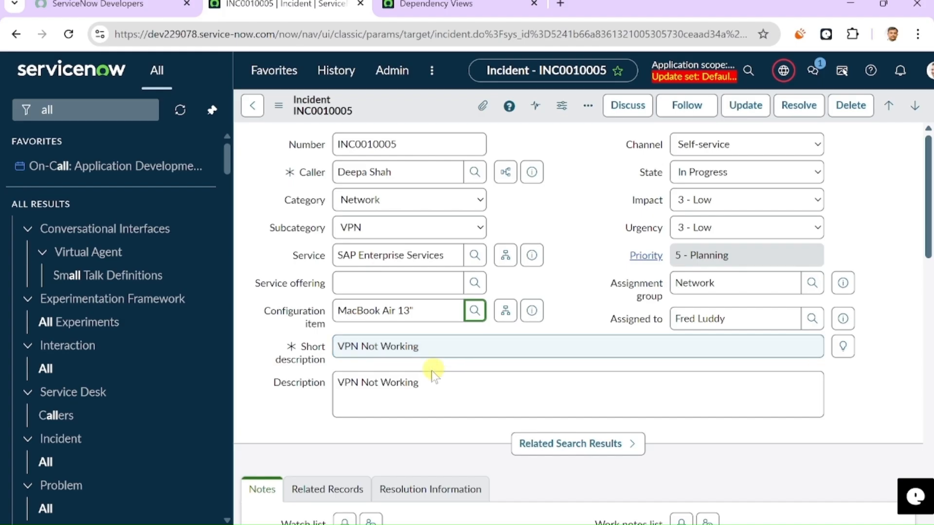
# Step: Check the incident's description, and review the available channel and state options without changing them
pyautogui.click(420, 384)
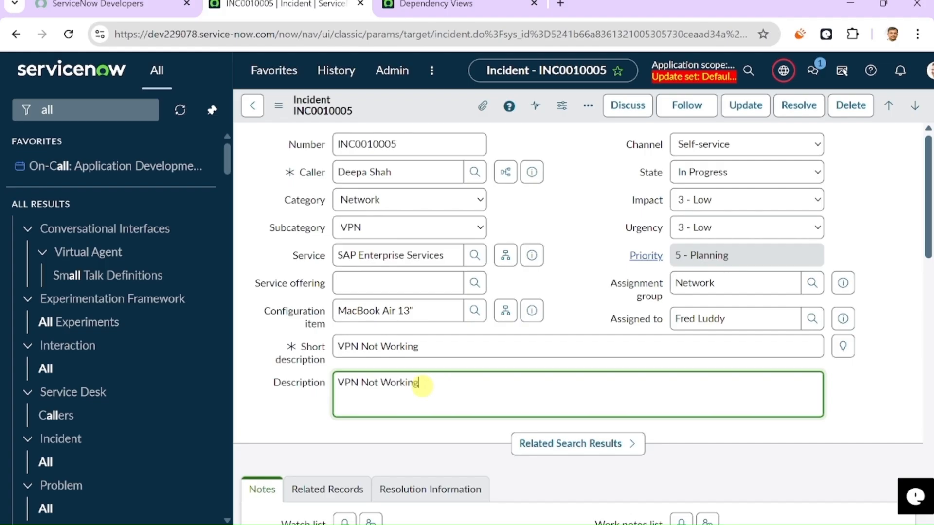
pyautogui.click(811, 144)
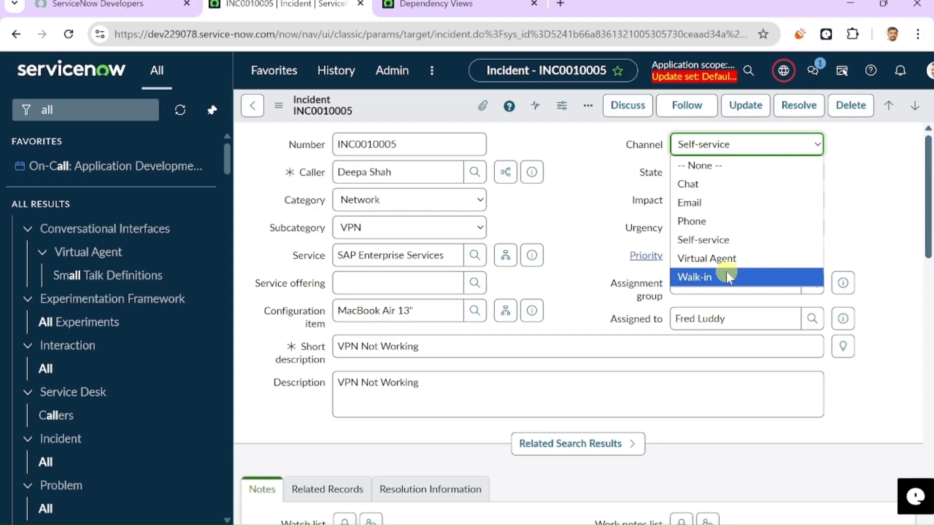
pyautogui.click(660, 185)
pyautogui.click(754, 180)
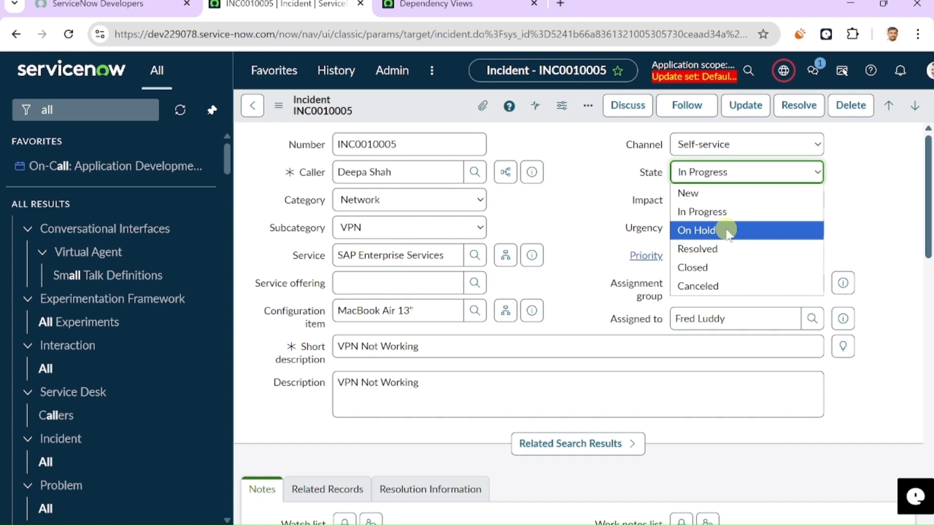
pyautogui.click(631, 346)
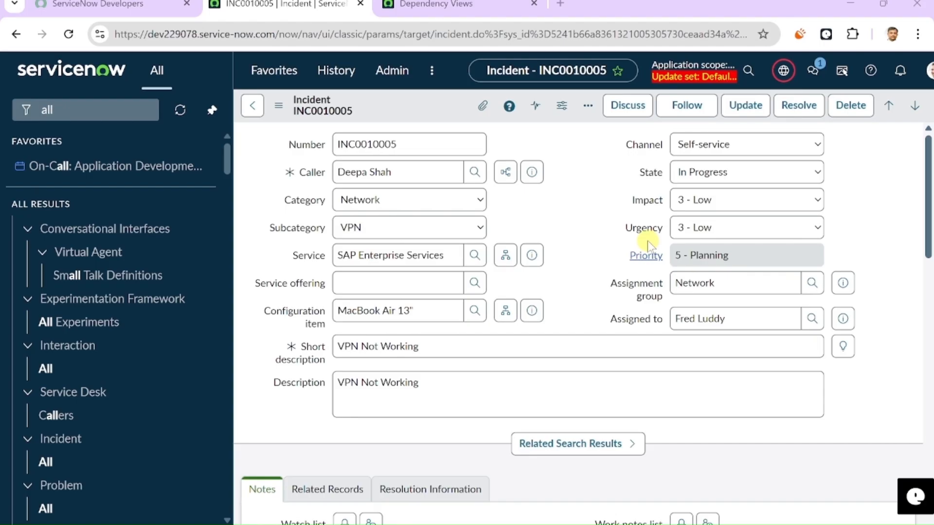
pyautogui.click(801, 172)
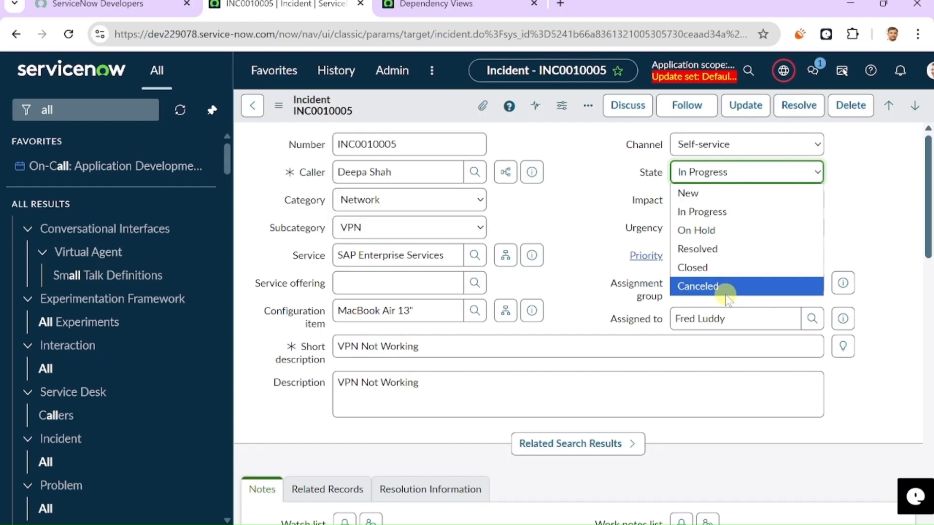
pyautogui.click(630, 204)
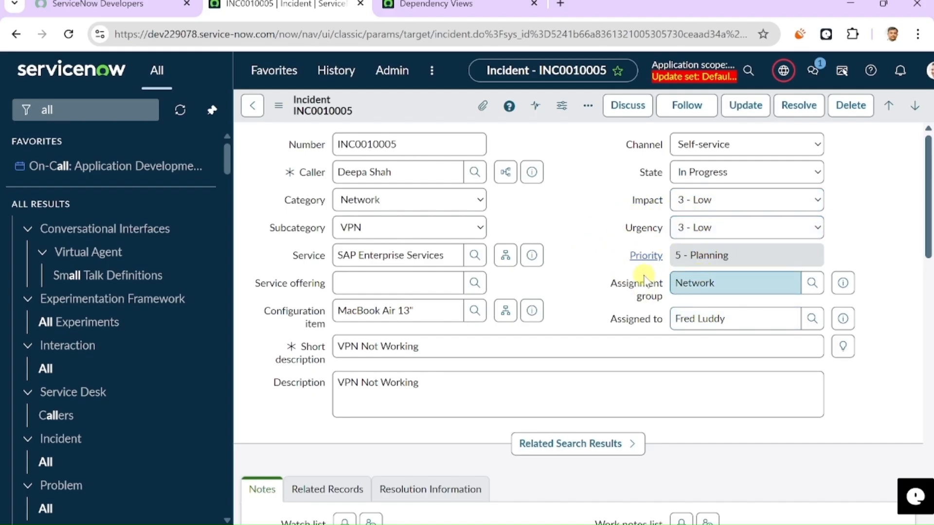
# Step: Set the incident's impact to 1 - High and its urgency to 1 - High
pyautogui.click(799, 200)
pyautogui.click(725, 223)
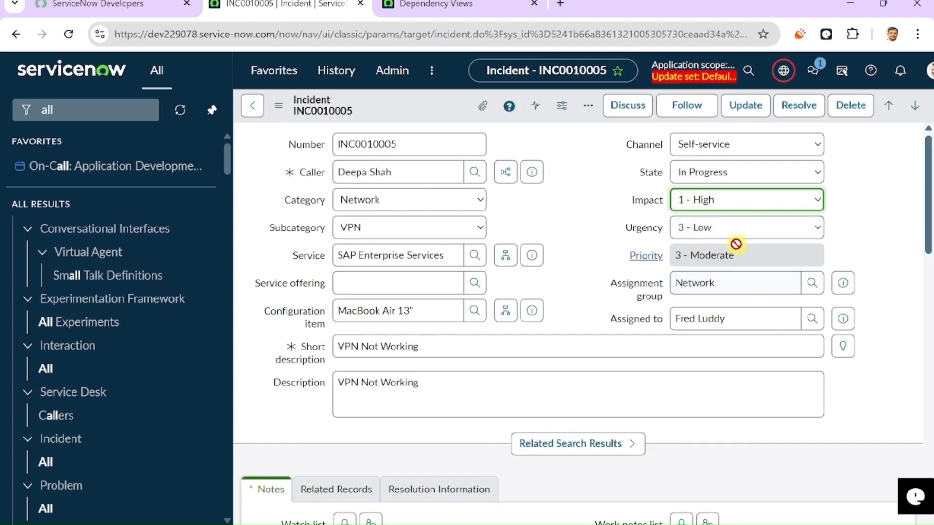
pyautogui.click(714, 239)
pyautogui.click(719, 247)
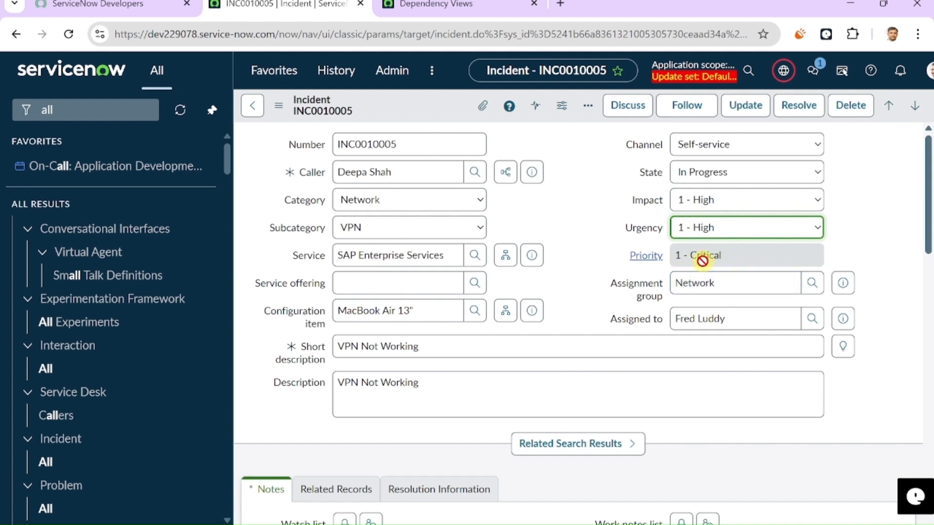
# Step: Check the calculated priority, open the page linked from the Priority label, and return to the incident form
pyautogui.click(714, 257)
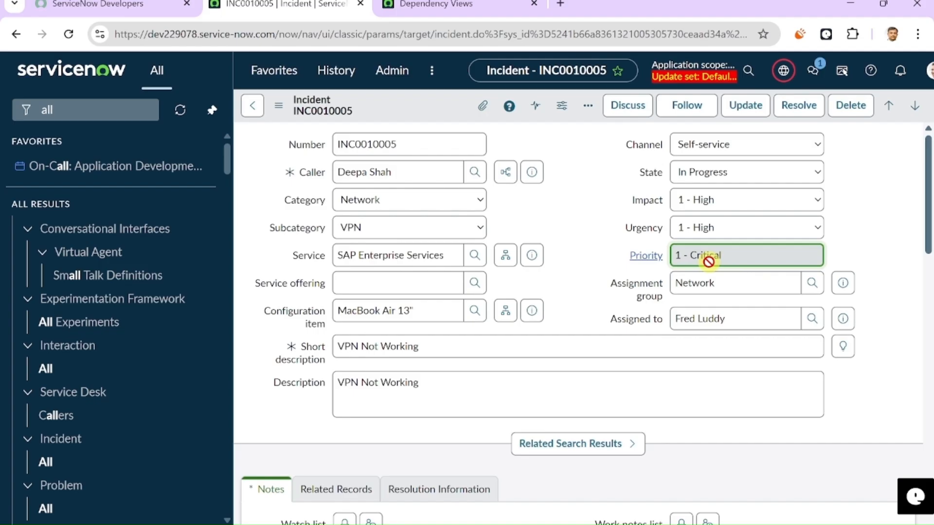
pyautogui.click(646, 257)
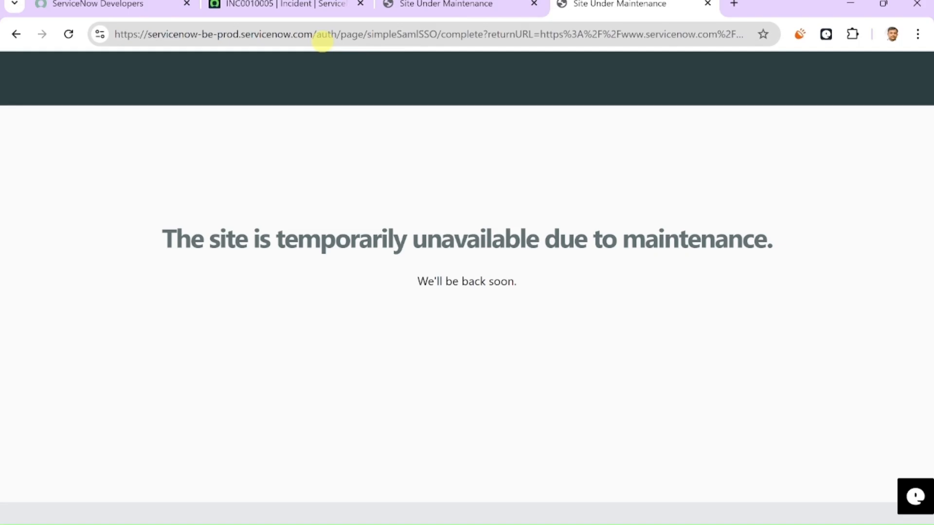
pyautogui.click(309, 10)
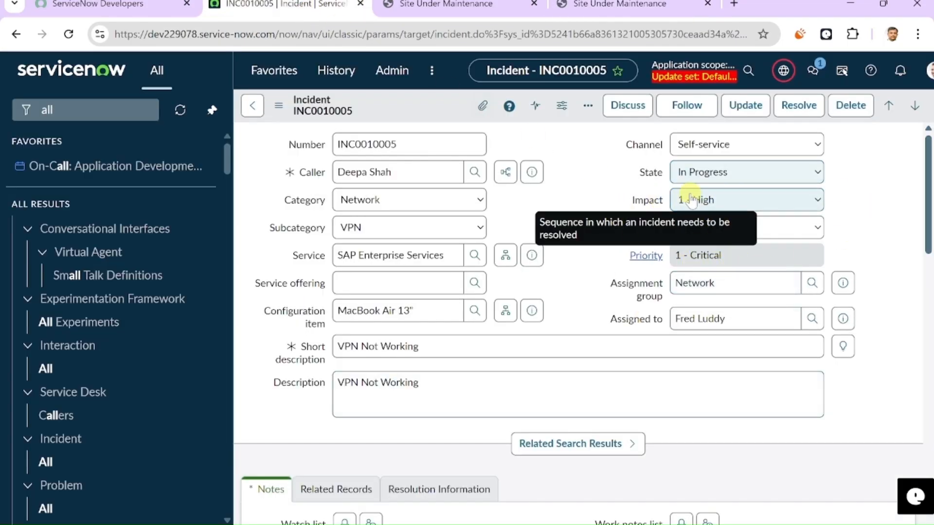
# Step: Preview the record details of the incident's assignment group and of its assigned user
pyautogui.click(586, 282)
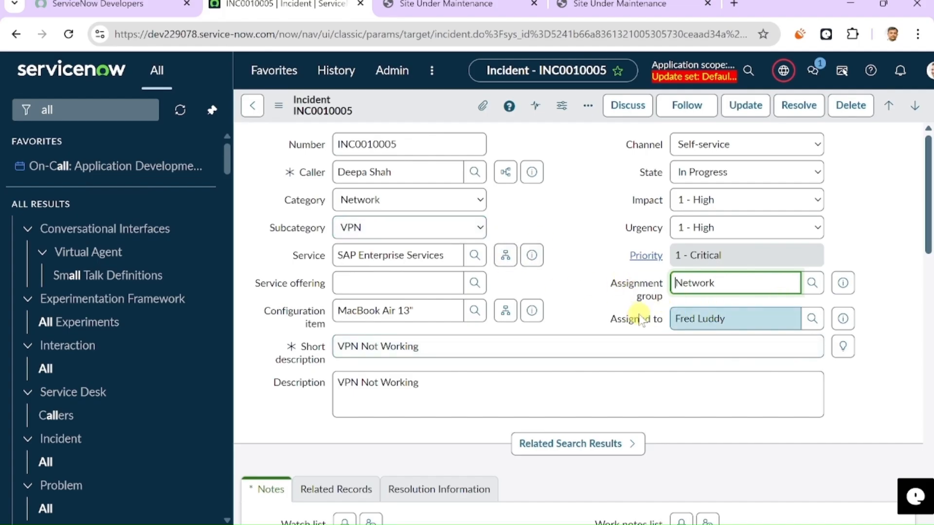
pyautogui.moveTo(641, 320)
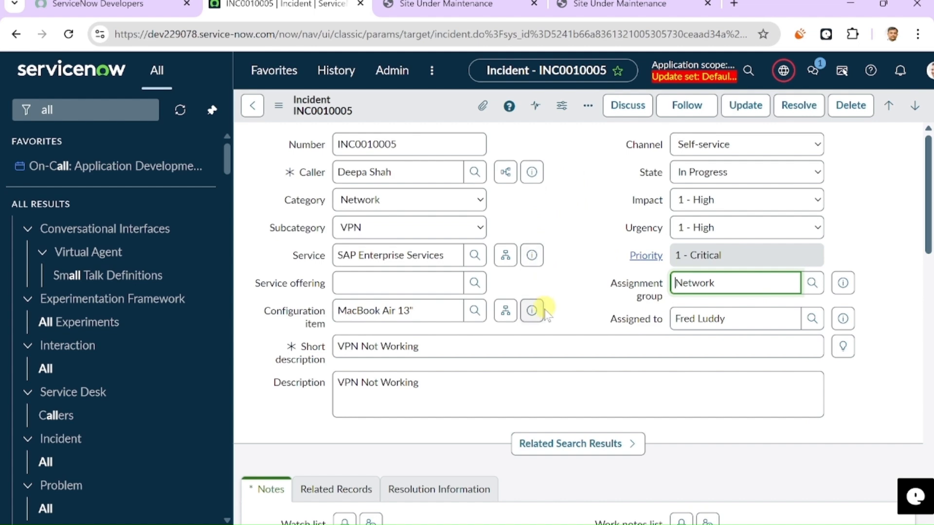
pyautogui.click(850, 287)
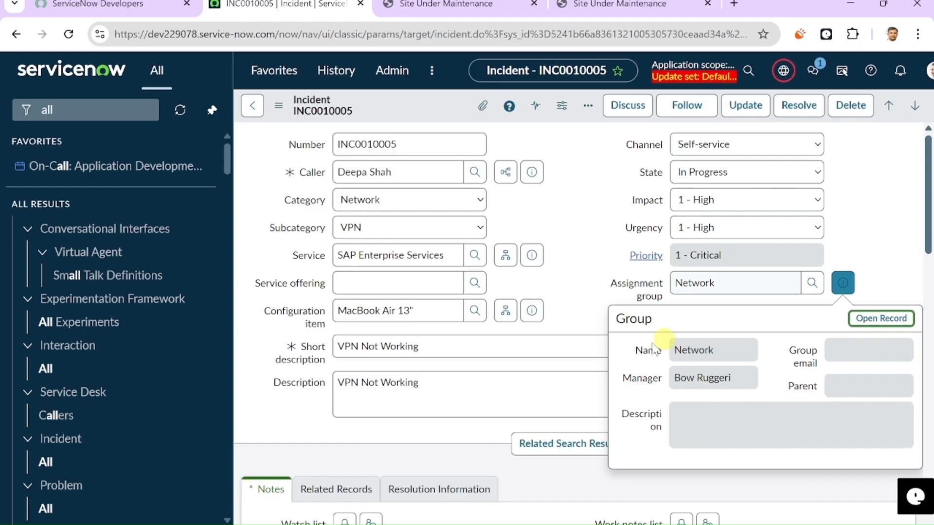
pyautogui.click(592, 215)
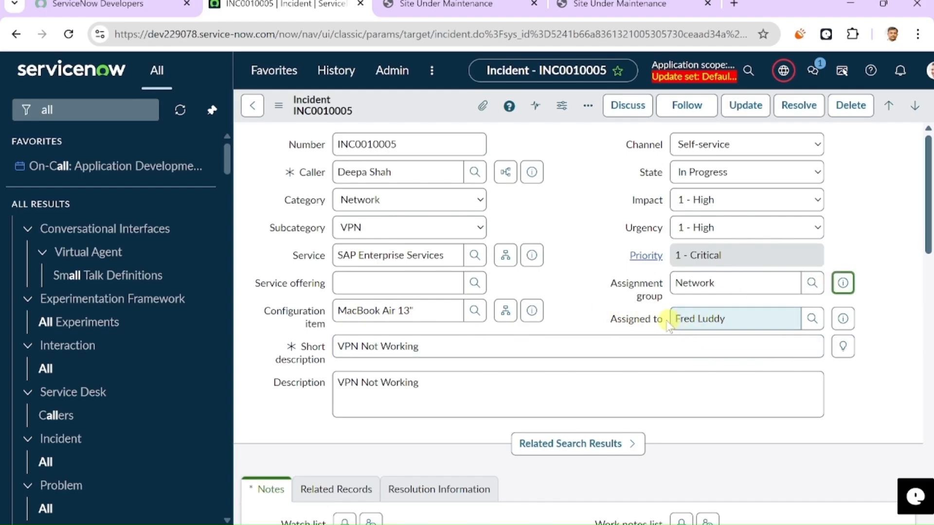
pyautogui.scroll(-3, 826, 291)
pyautogui.click(841, 175)
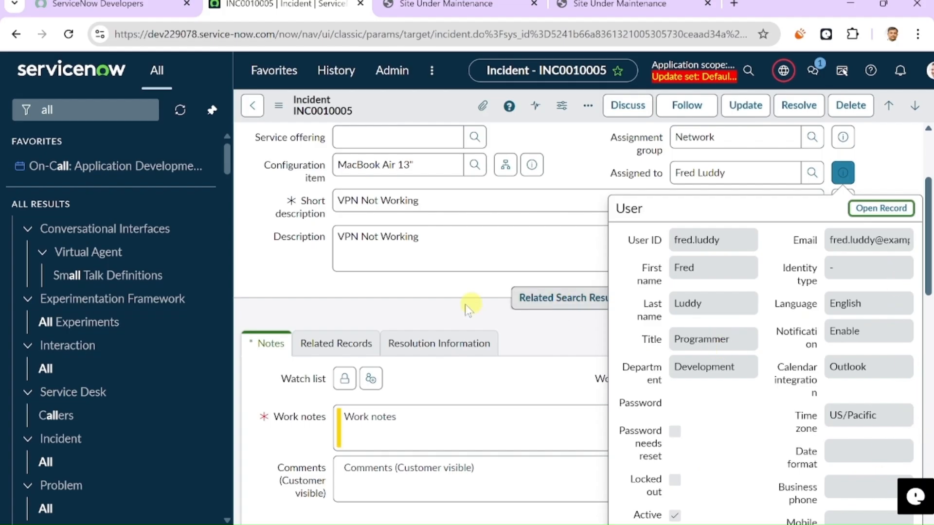
pyautogui.click(426, 291)
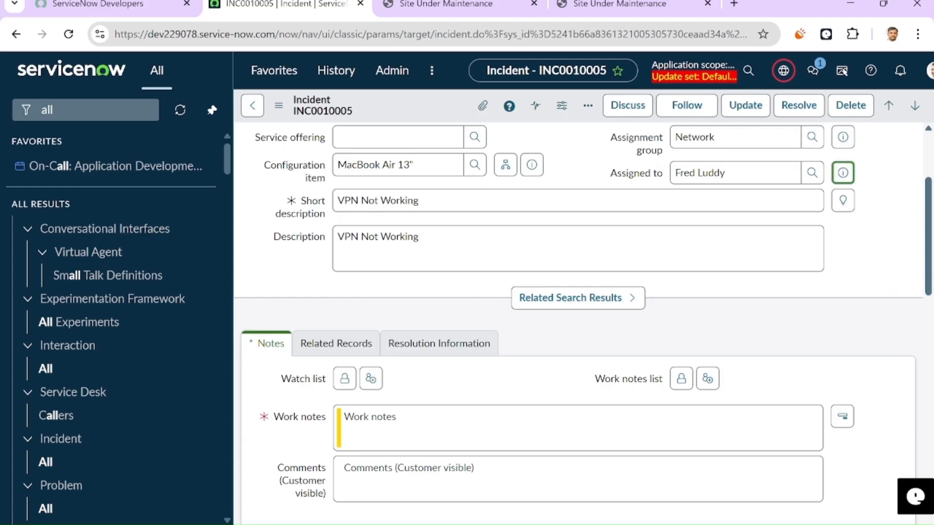
# Step: Review the impact options, and examine the SLA definitions, stages and business times in the incident's Task SLAs list
pyautogui.scroll(3, 755, 361)
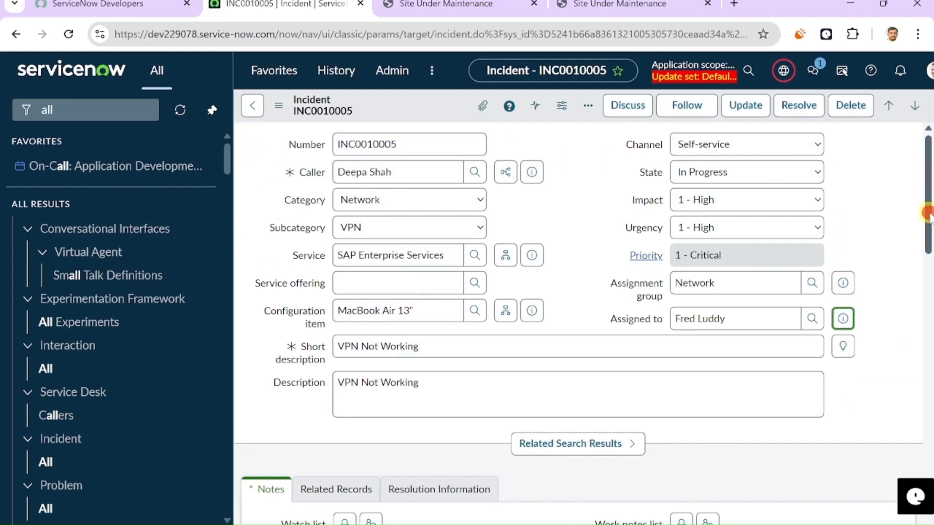
pyautogui.scroll(-20, 927, 213)
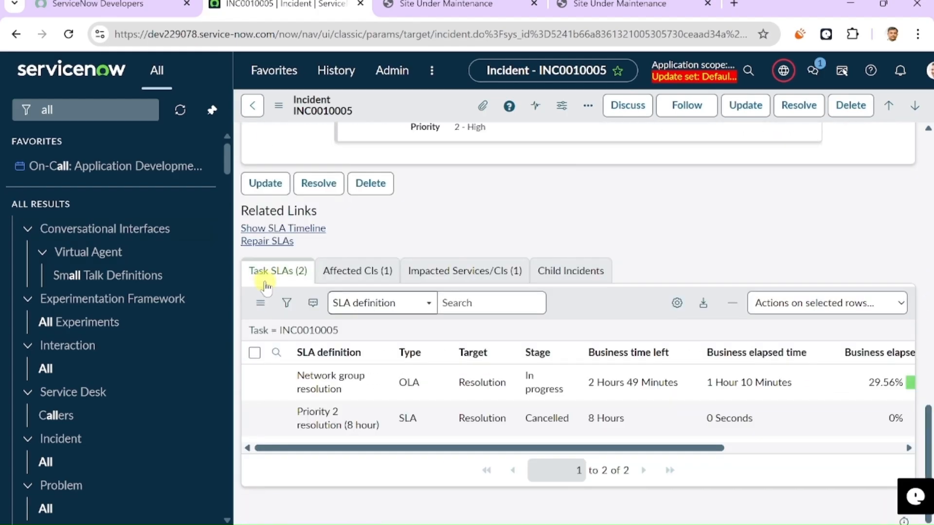
pyautogui.scroll(8, 644, 364)
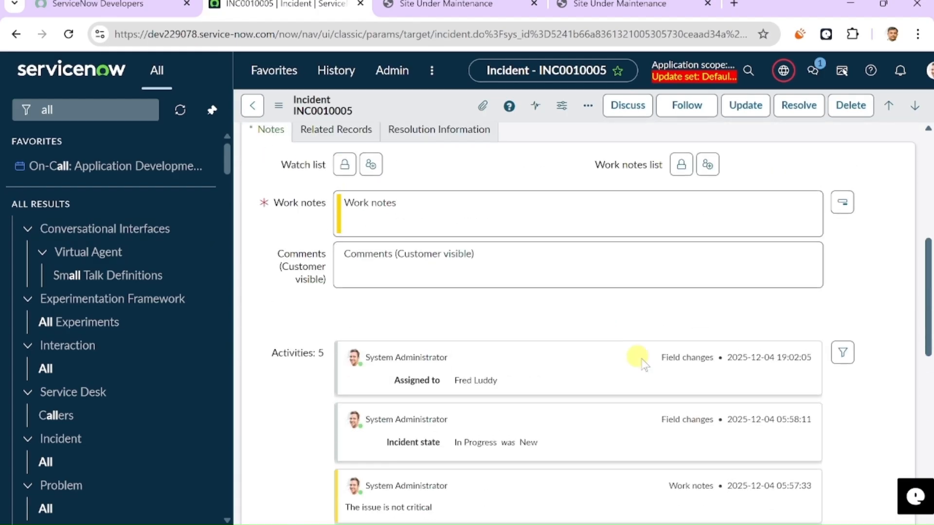
pyautogui.scroll(8, 643, 364)
pyautogui.click(771, 207)
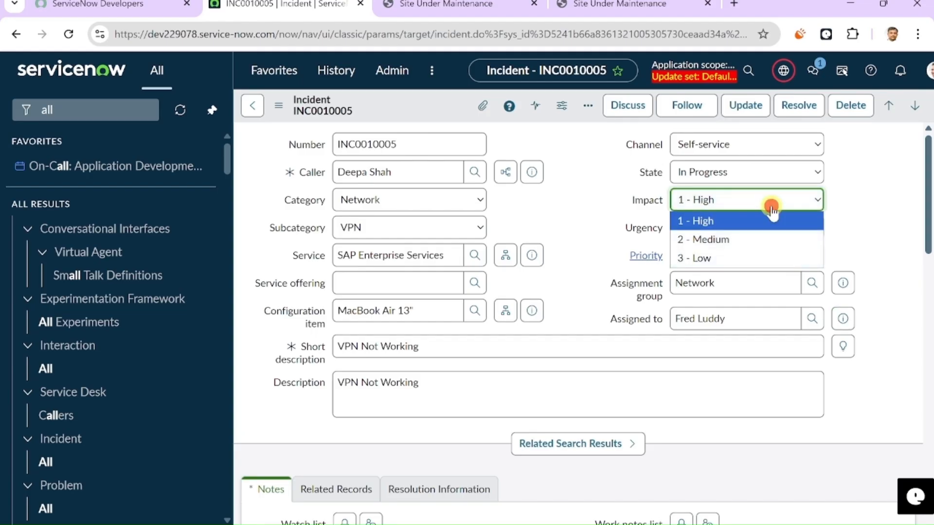
pyautogui.click(904, 213)
pyautogui.scroll(-2, 486, 346)
pyautogui.scroll(2, 541, 343)
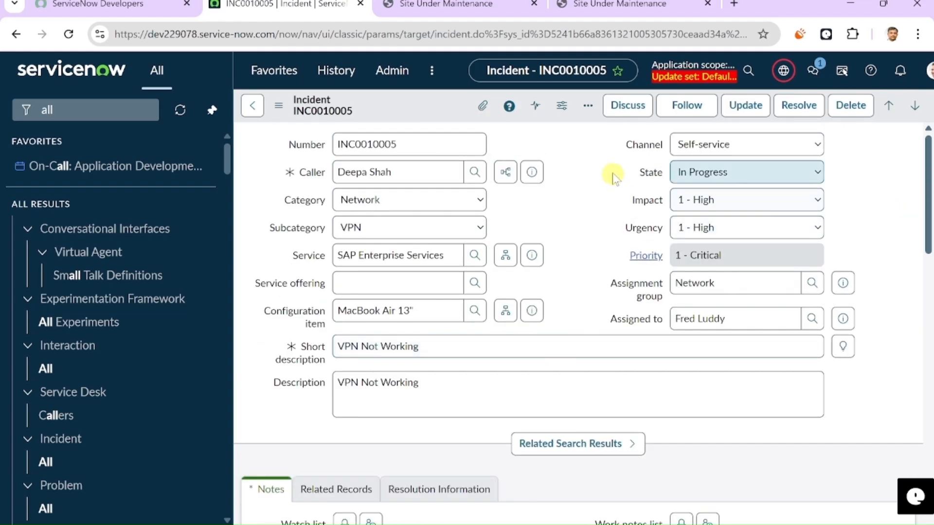
pyautogui.scroll(-10, 462, 311)
pyautogui.scroll(-7, 421, 368)
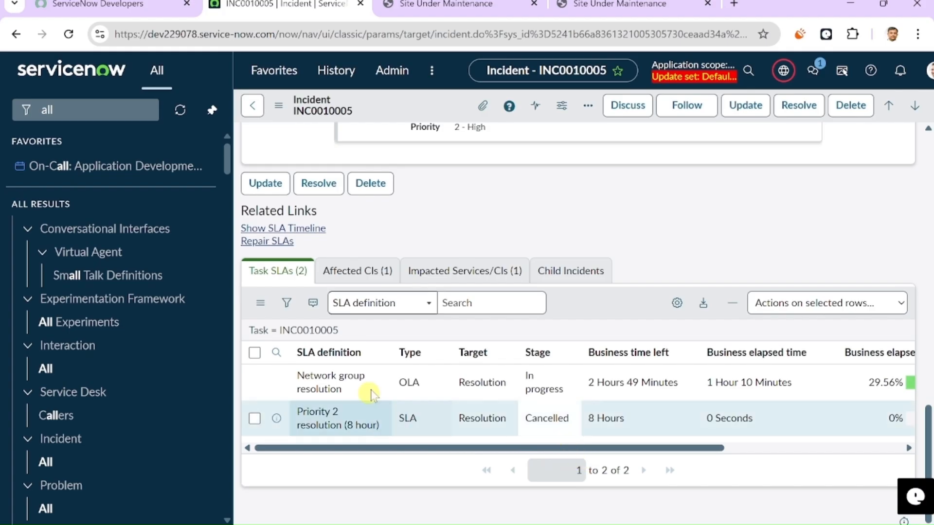
pyautogui.moveTo(485, 445); pyautogui.dragTo(393, 452)
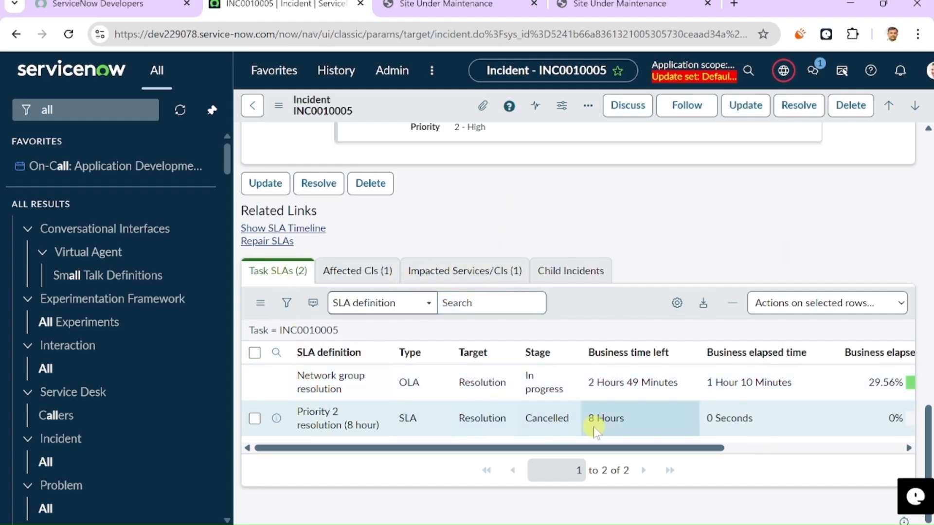
pyautogui.click(555, 461)
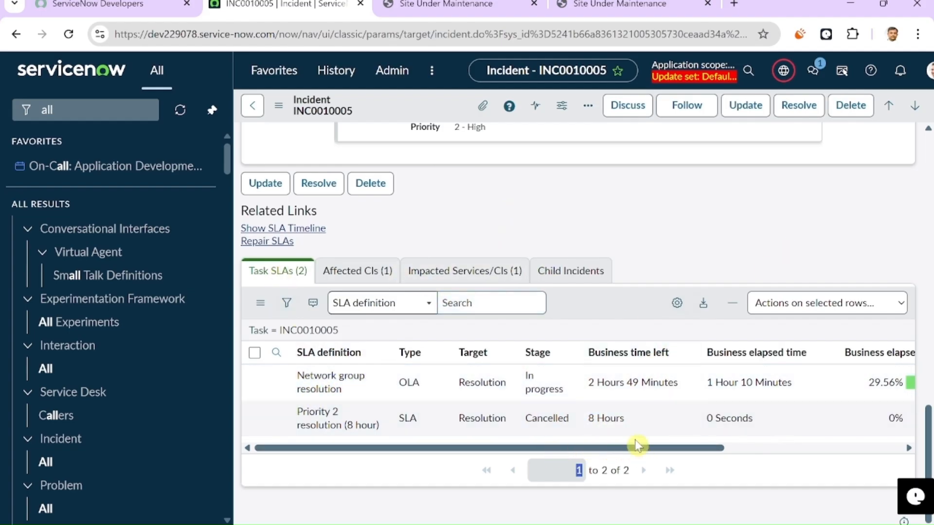
# Step: Examine the start and stop times in the incident's Task SLAs list, its affected CIs and its activity history
pyautogui.moveTo(666, 445); pyautogui.dragTo(879, 445)
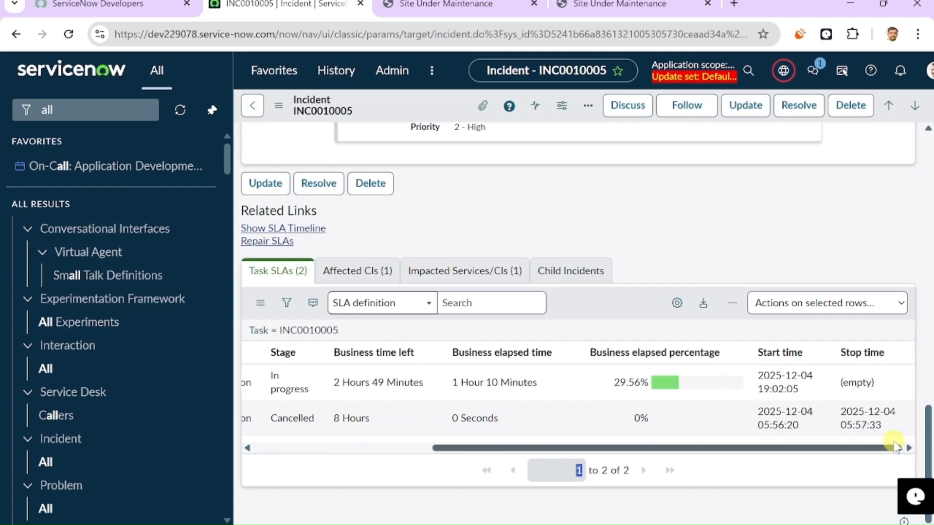
pyautogui.click(365, 271)
pyautogui.scroll(10, 385, 277)
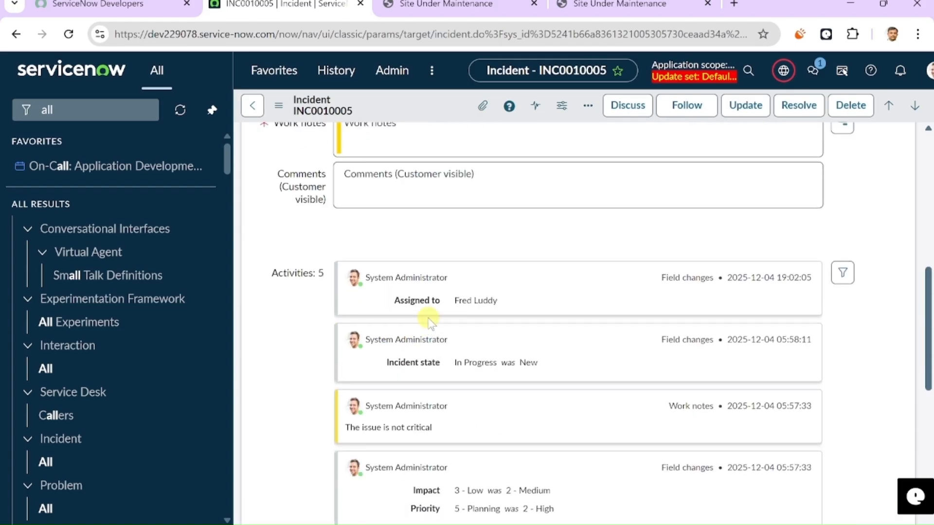
pyautogui.scroll(15, 428, 321)
pyautogui.scroll(-15, 404, 331)
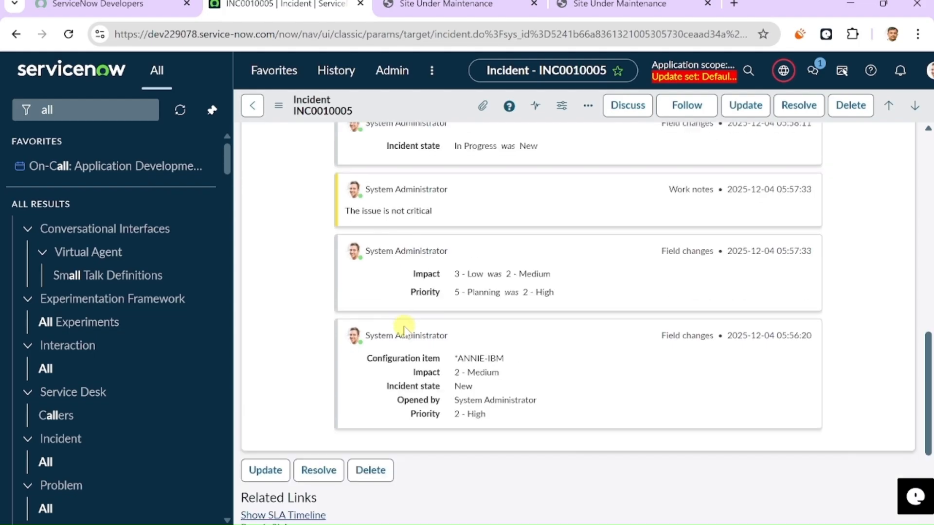
pyautogui.scroll(-5, 403, 331)
pyautogui.scroll(2, 360, 428)
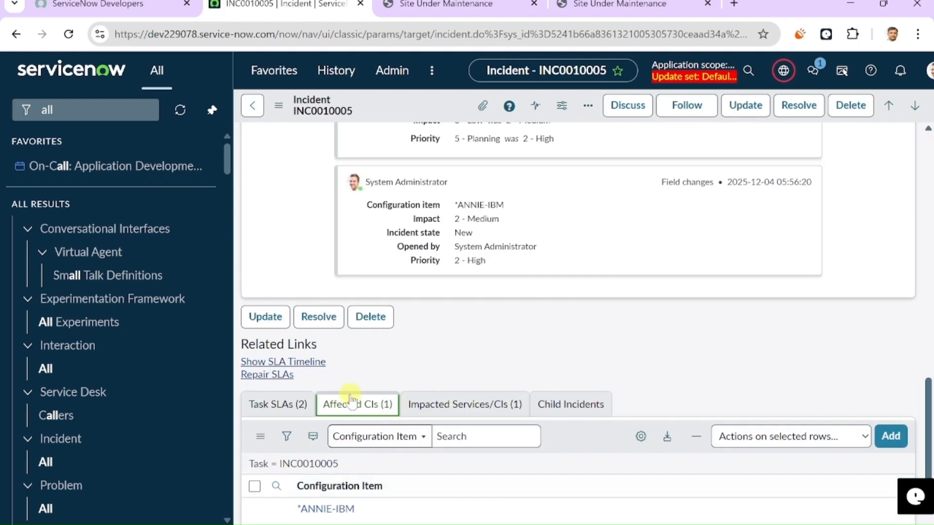
pyautogui.scroll(-2, 351, 399)
pyautogui.scroll(15, 365, 328)
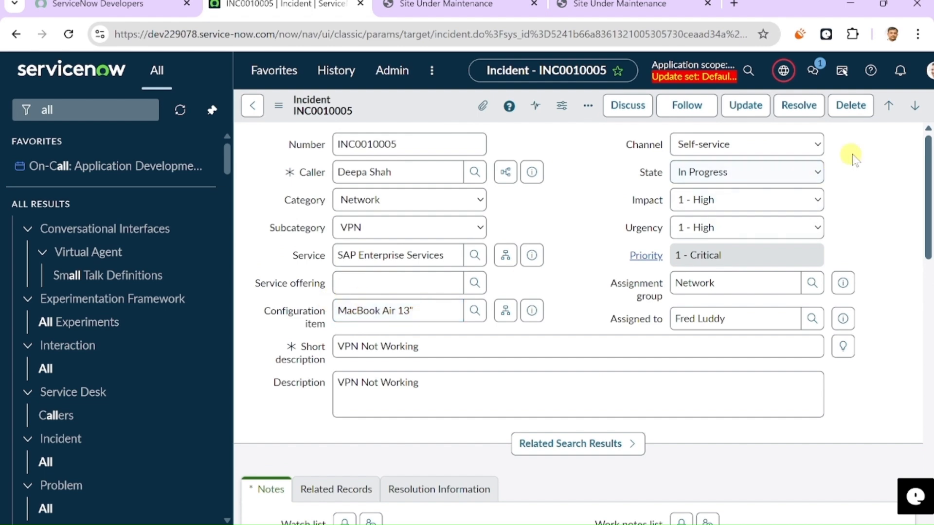
# Step: Enter the work note "Working on it" and update the incident to save its changes
pyautogui.click(748, 107)
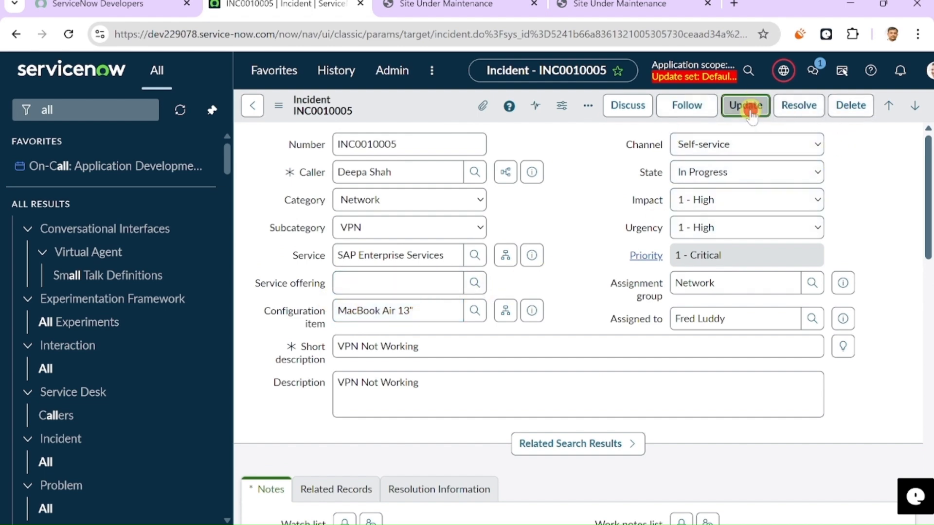
pyautogui.scroll(5, 591, 243)
pyautogui.click(453, 323)
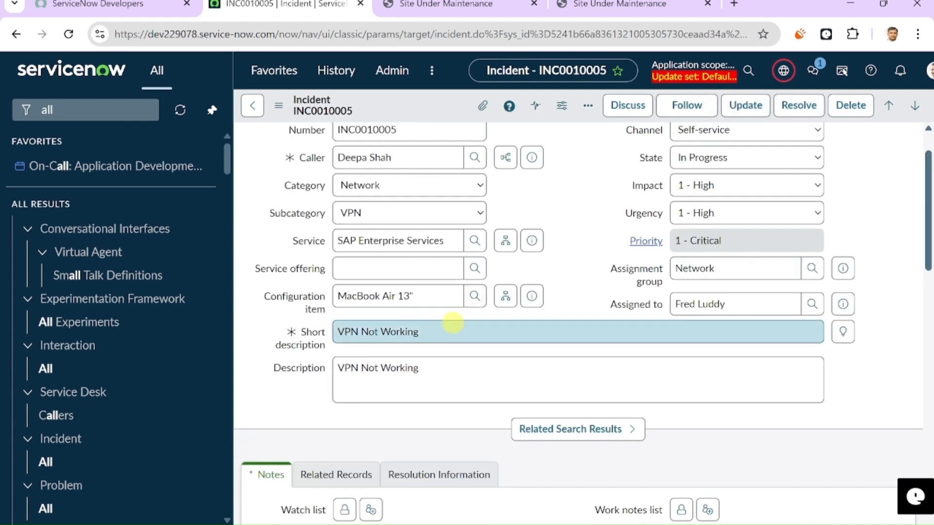
pyautogui.scroll(-15, 454, 297)
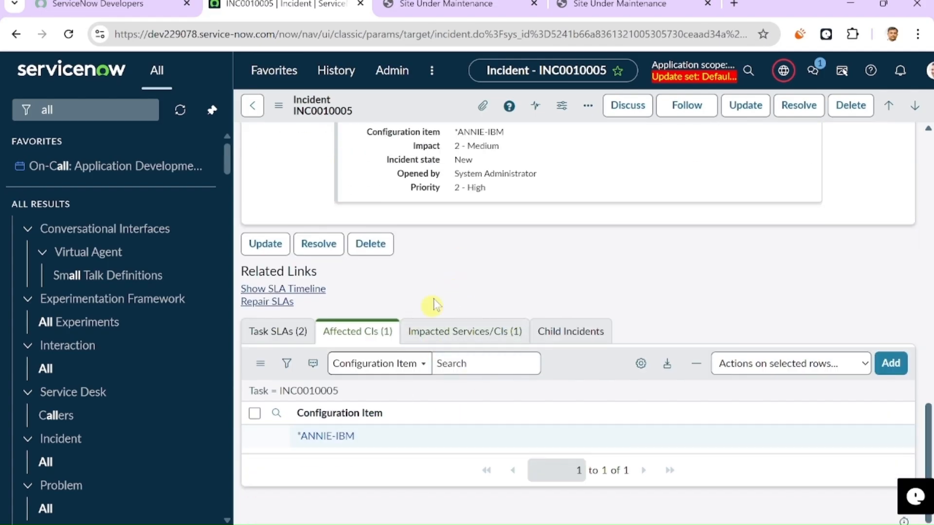
pyautogui.scroll(15, 434, 305)
pyautogui.click(430, 410)
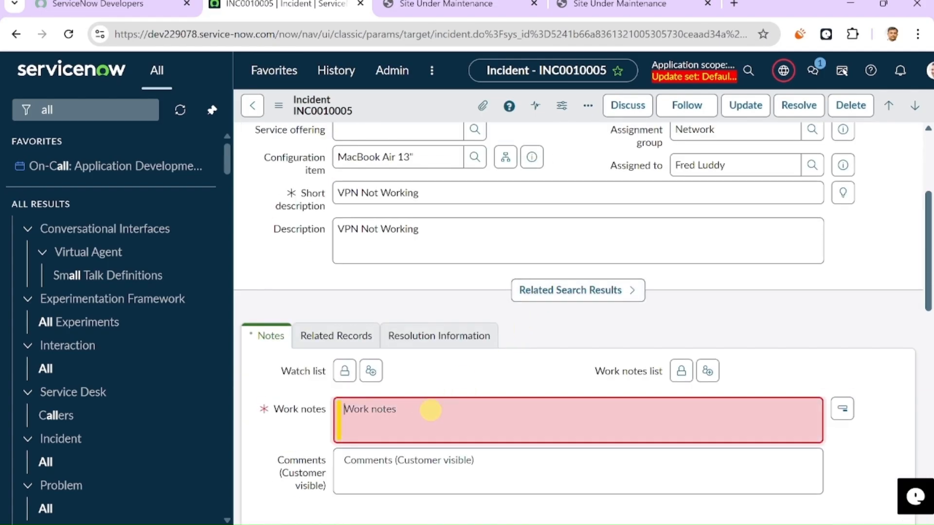
pyautogui.write('Worki')
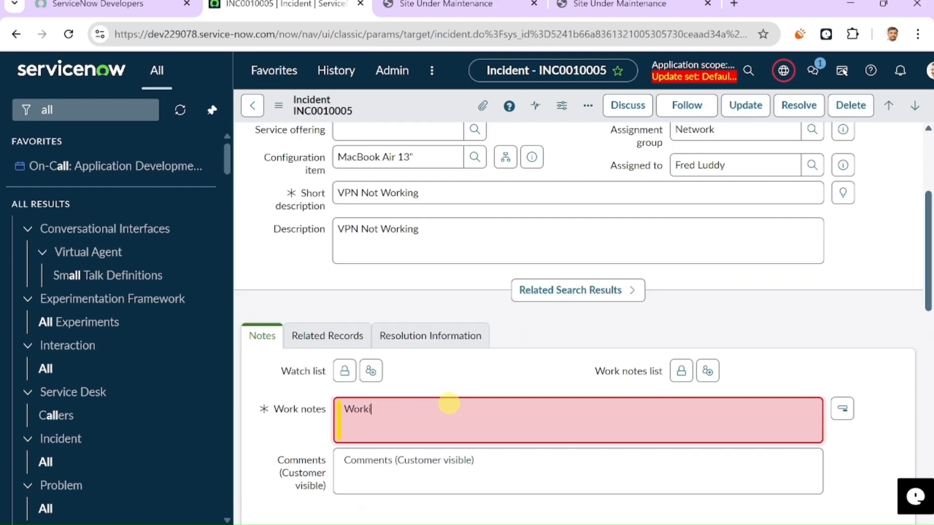
pyautogui.write('ng on it')
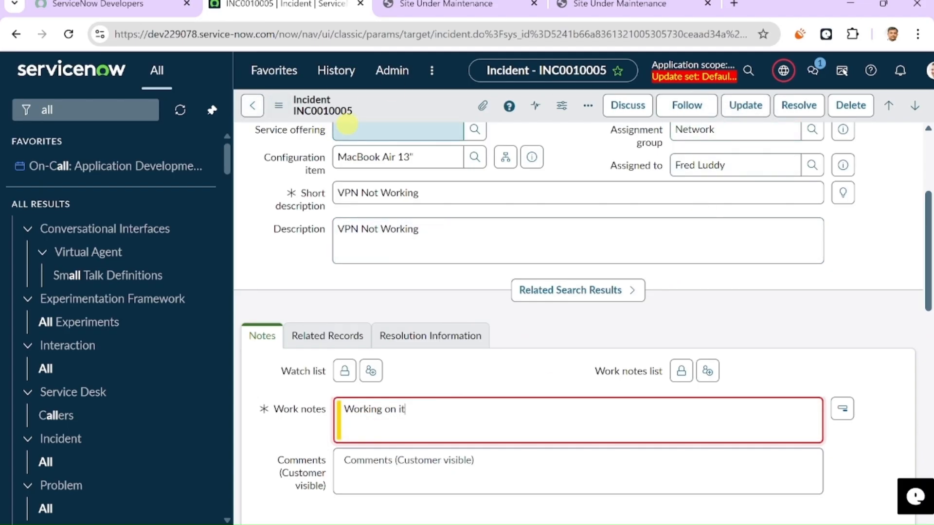
pyautogui.click(742, 107)
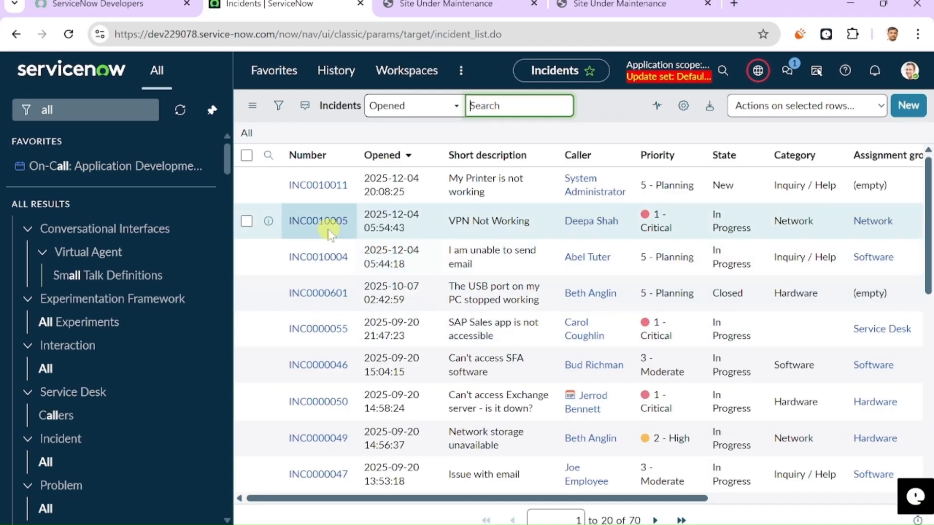
# Step: Reopen incident INC0010005 from the incident list and check the configuration item among its affected CIs
pyautogui.click(324, 226)
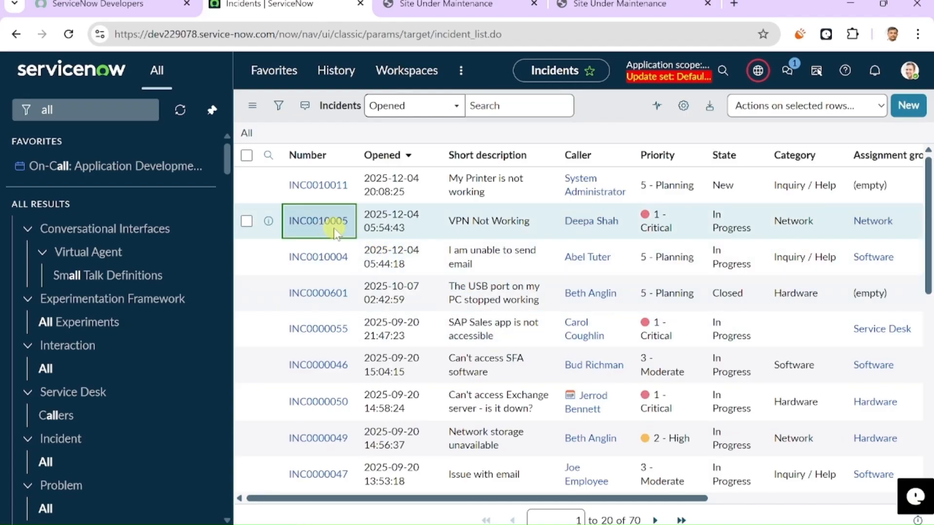
pyautogui.click(328, 222)
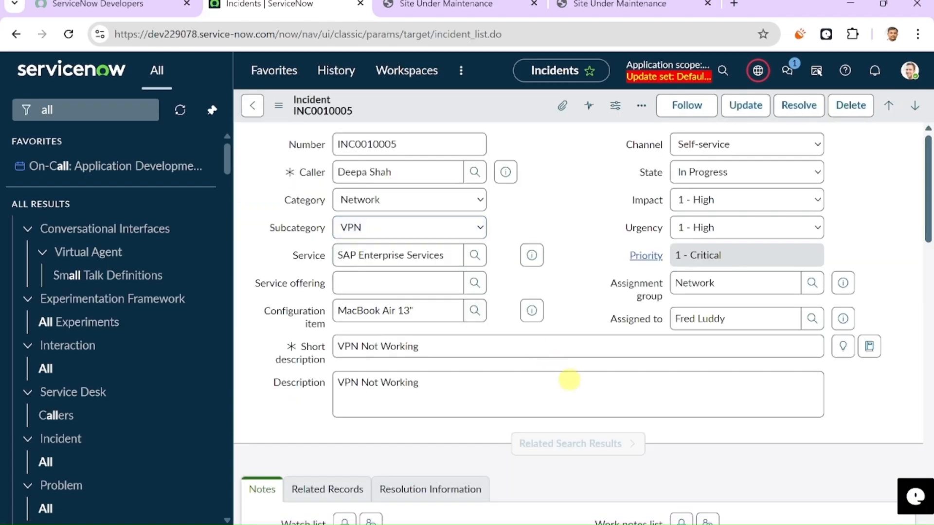
pyautogui.scroll(-15, 571, 384)
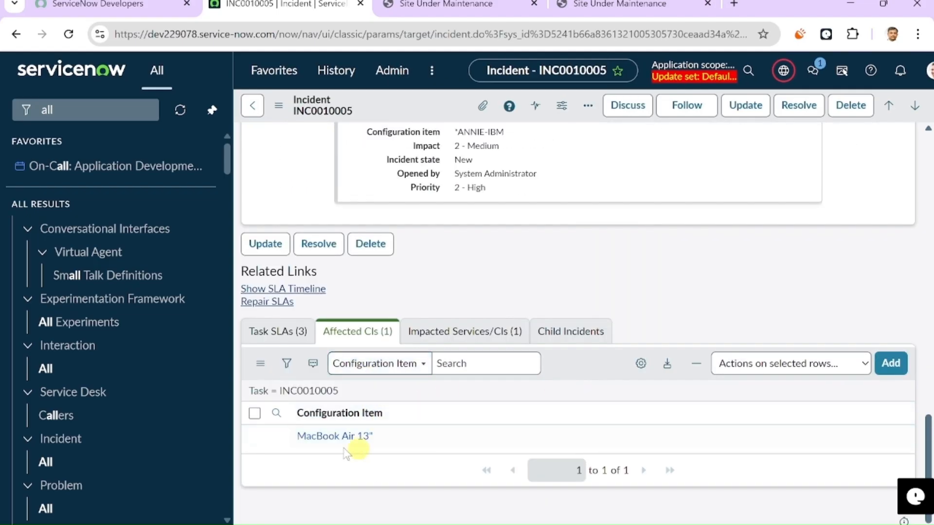
pyautogui.scroll(15, 491, 462)
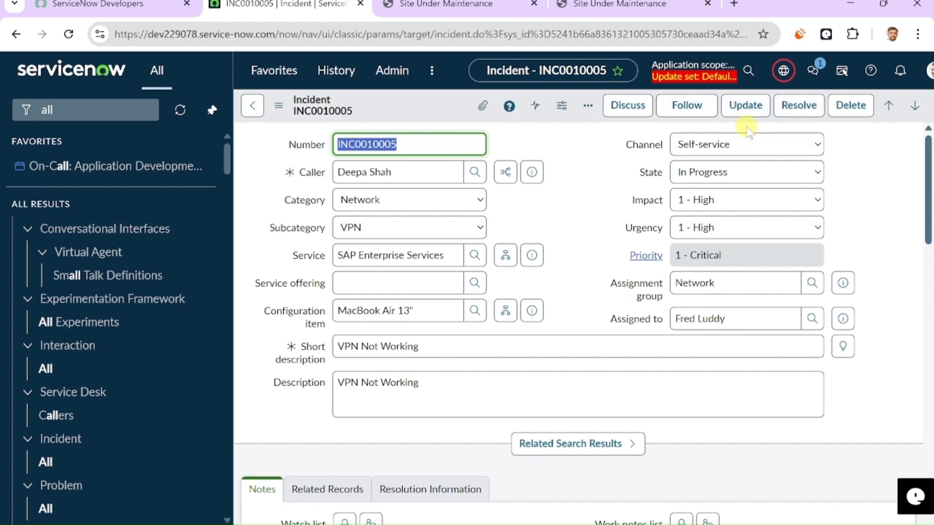
# Step: Review the SLA entries of the updated incident, its affected CIs and its impacted services
pyautogui.scroll(-15, 539, 282)
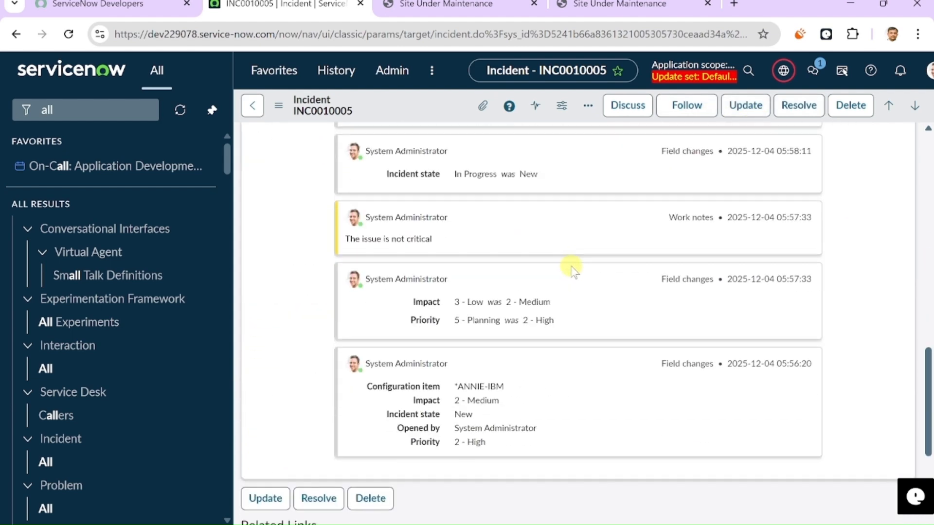
pyautogui.click(281, 334)
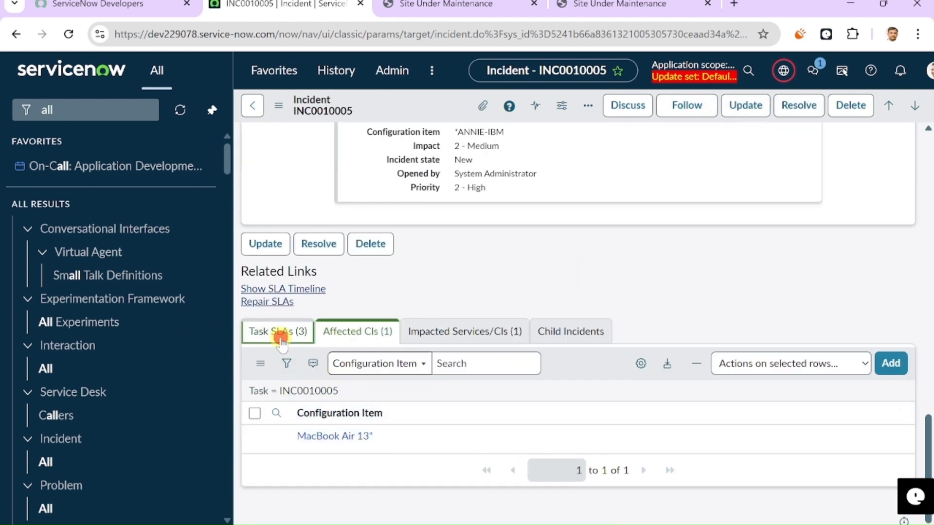
pyautogui.scroll(-2, 385, 467)
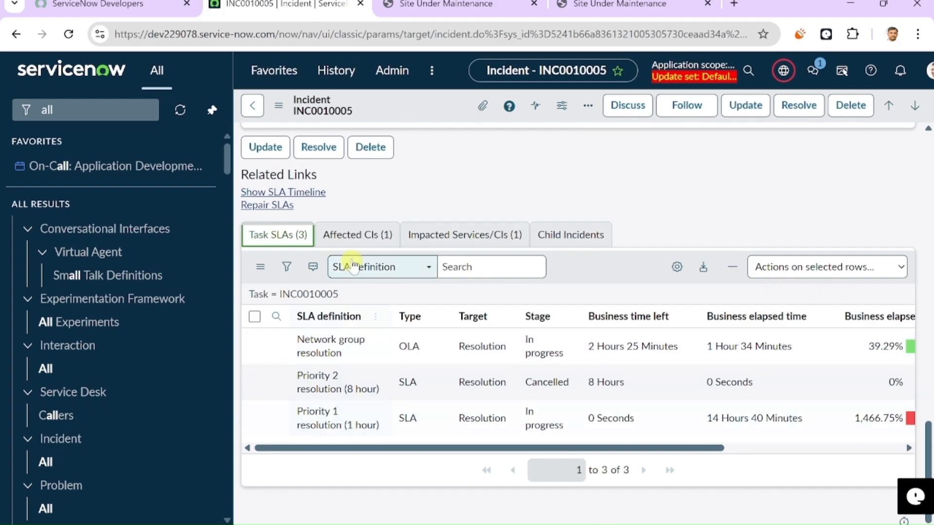
pyautogui.click(355, 240)
pyautogui.click(469, 332)
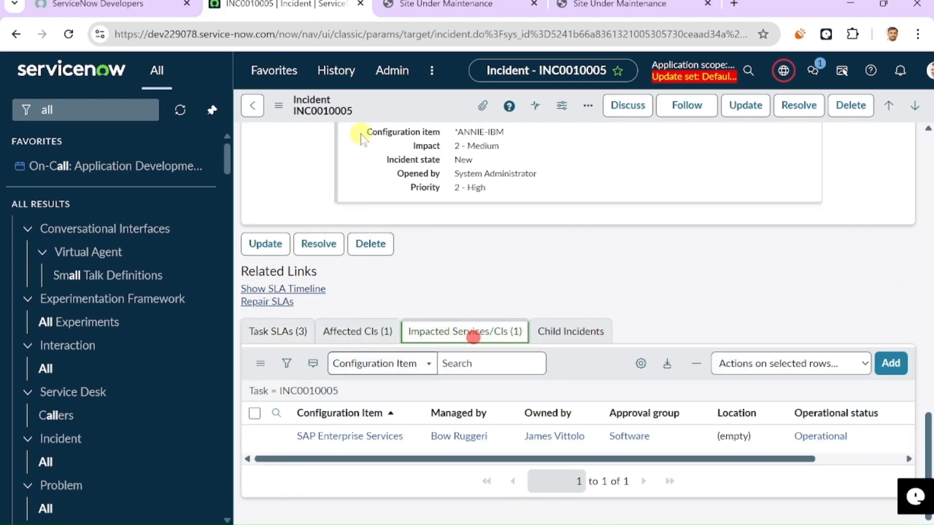
# Step: Add INC0000007 to the incident's child incidents and save the membership
pyautogui.click(583, 335)
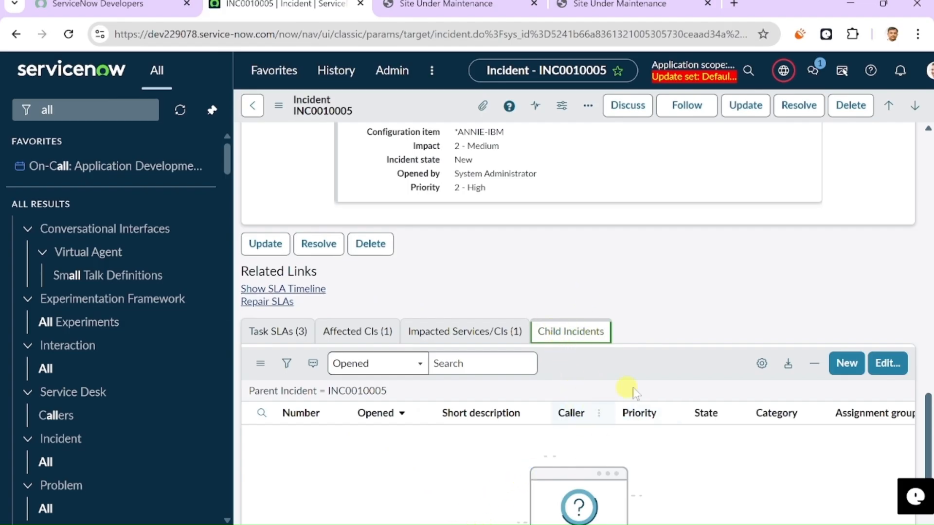
pyautogui.click(888, 363)
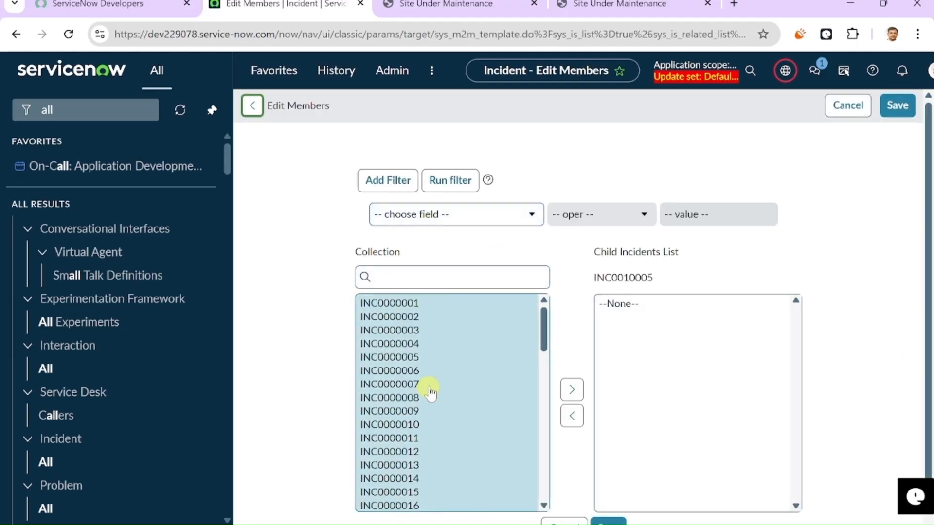
pyautogui.click(572, 391)
pyautogui.scroll(-2, 677, 407)
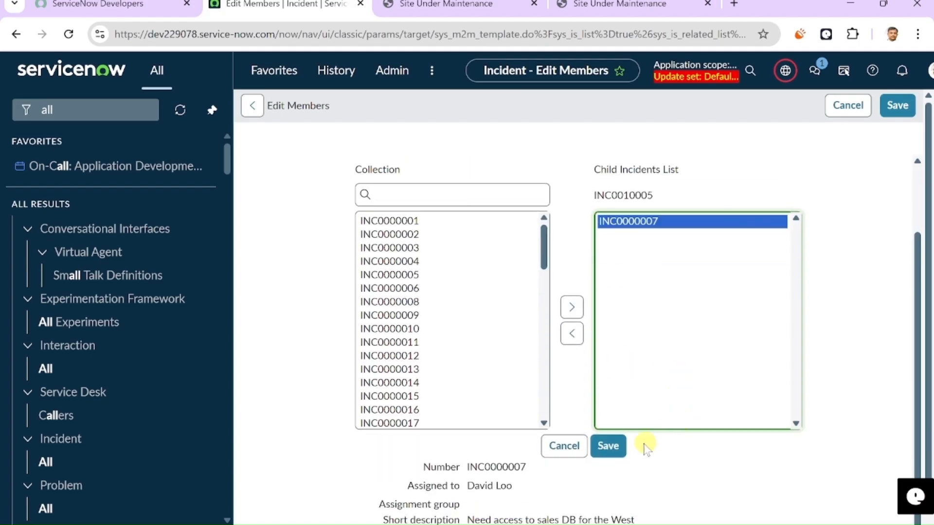
pyautogui.click(605, 449)
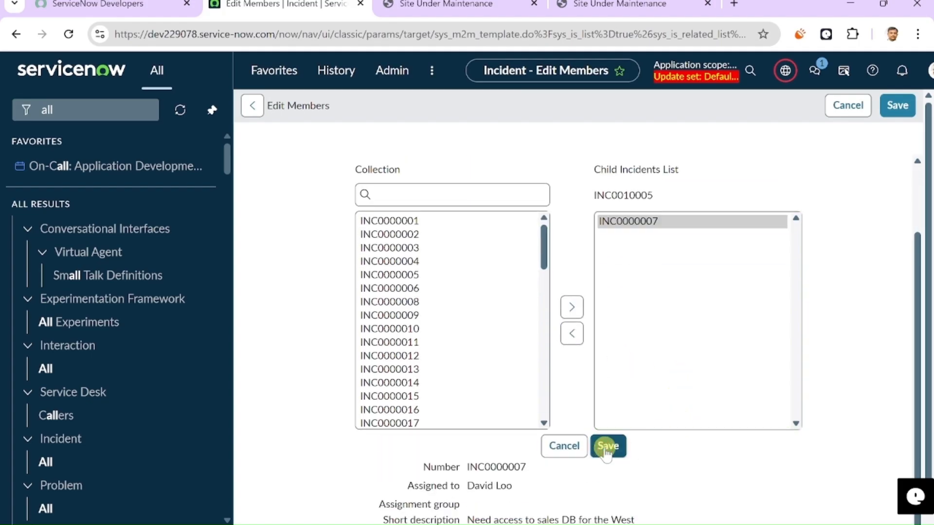
# Step: Review the new activity entries and the linked child incident's details, and recheck the incident's other related lists
pyautogui.scroll(-10, 511, 484)
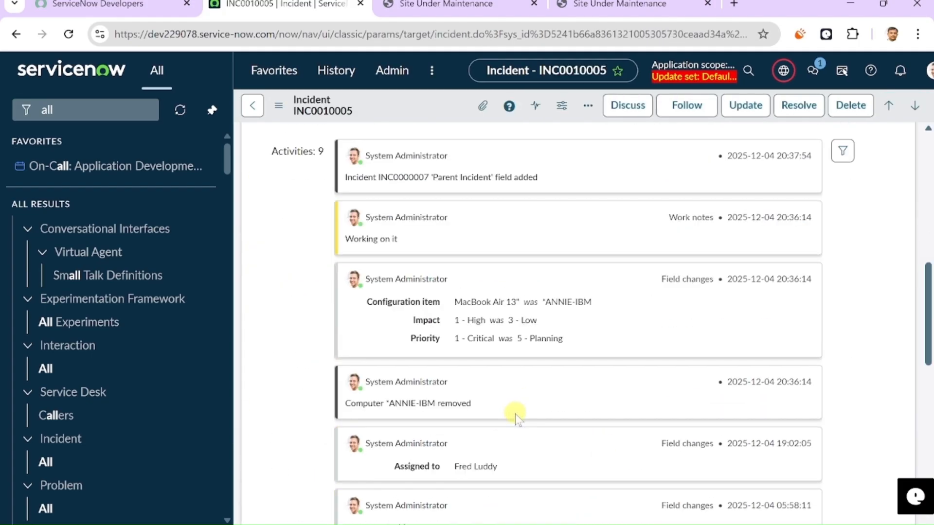
pyautogui.scroll(-10, 515, 416)
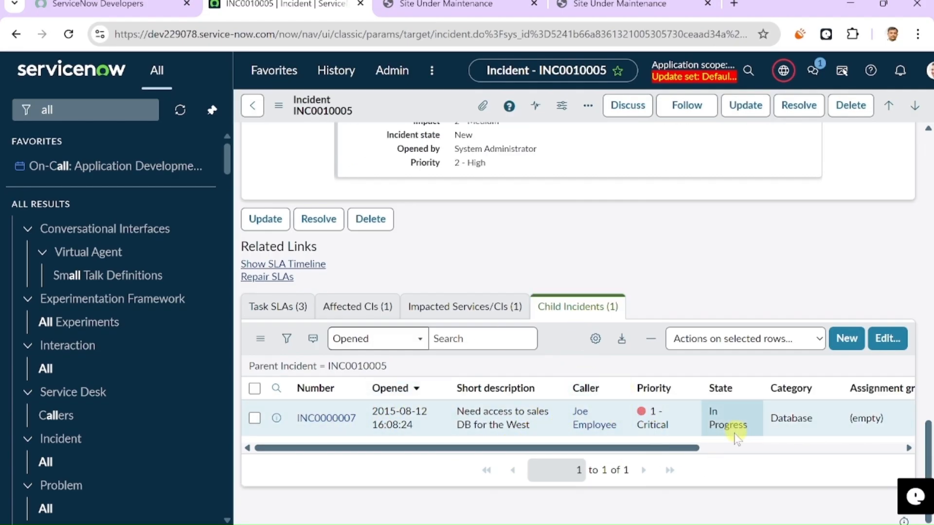
pyautogui.moveTo(682, 448); pyautogui.dragTo(500, 428)
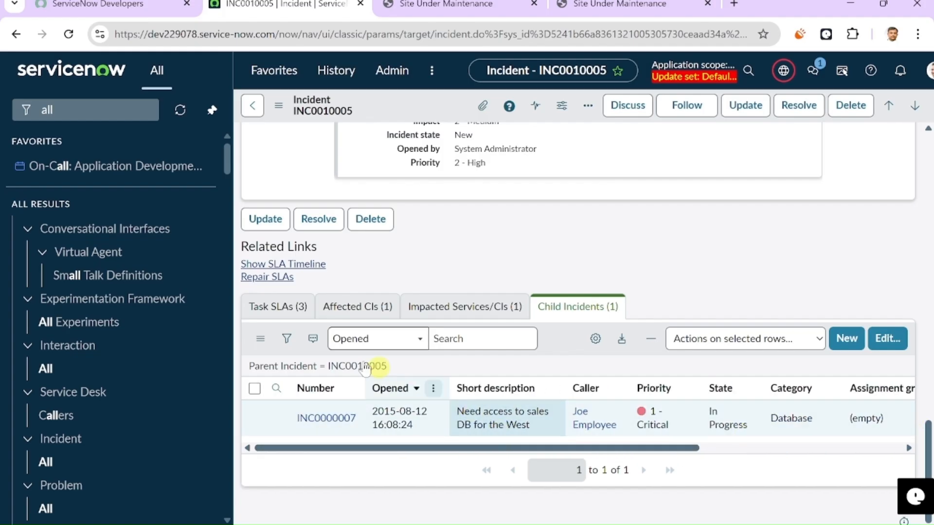
pyautogui.click(274, 307)
pyautogui.click(354, 308)
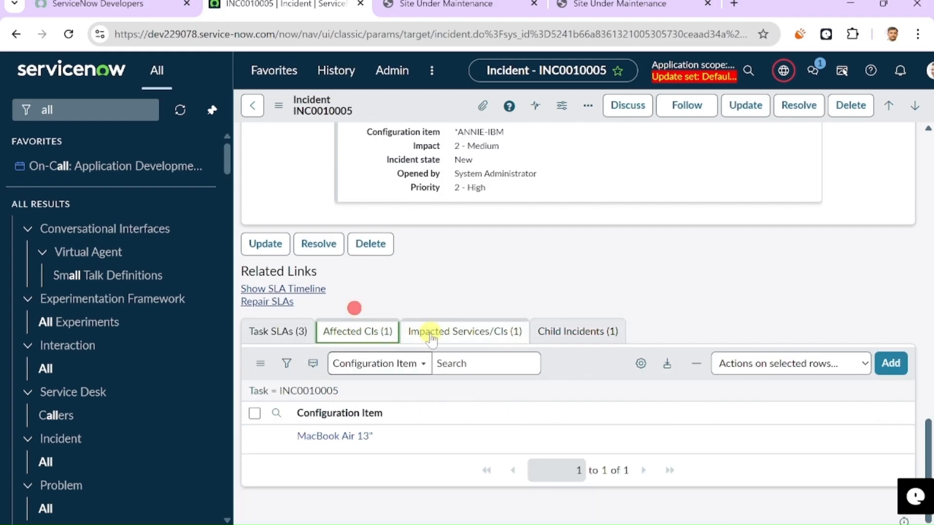
pyautogui.click(431, 338)
pyautogui.click(587, 336)
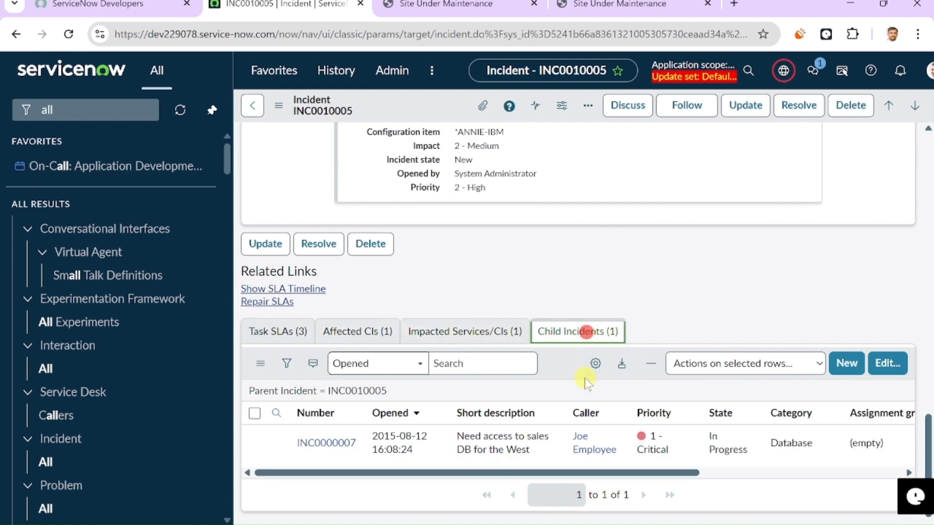
# Step: Attach the file contact Info.PNG from the Downloads folder to incident INC0010005
pyautogui.scroll(10, 651, 272)
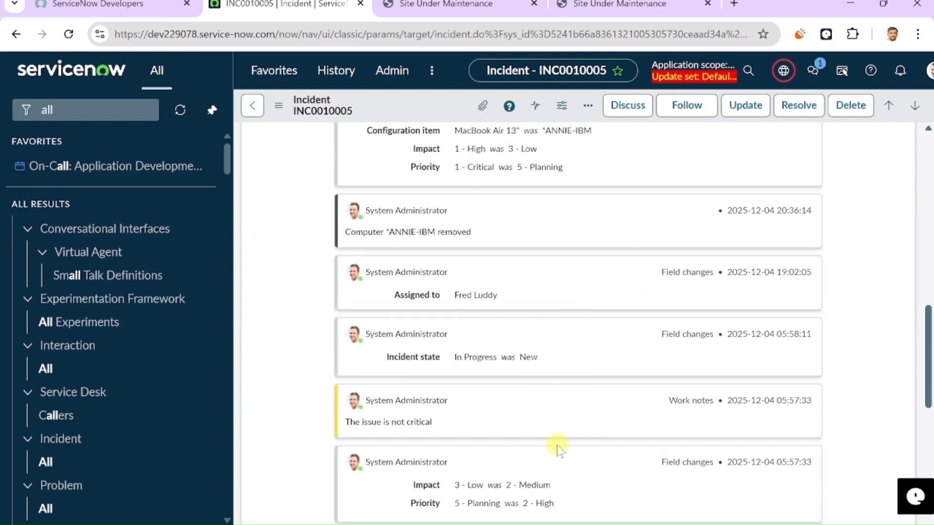
pyautogui.scroll(10, 557, 445)
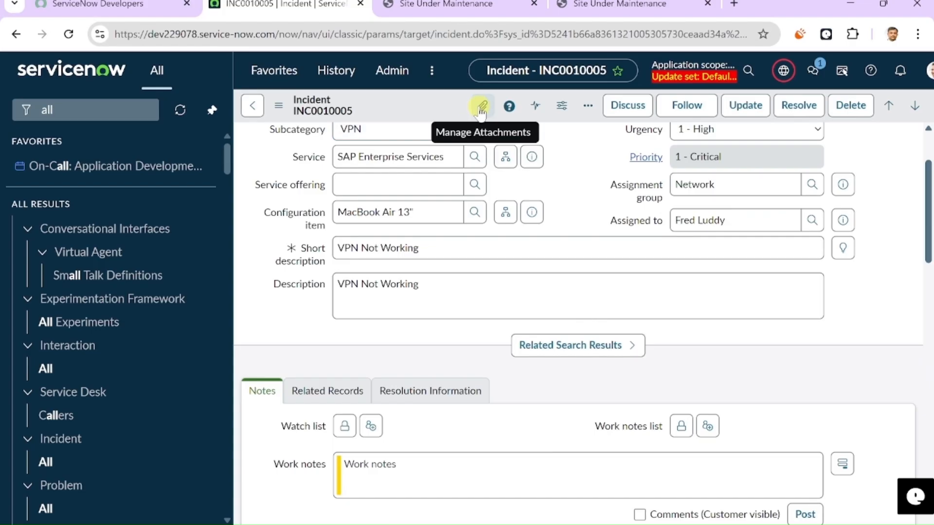
pyautogui.click(480, 108)
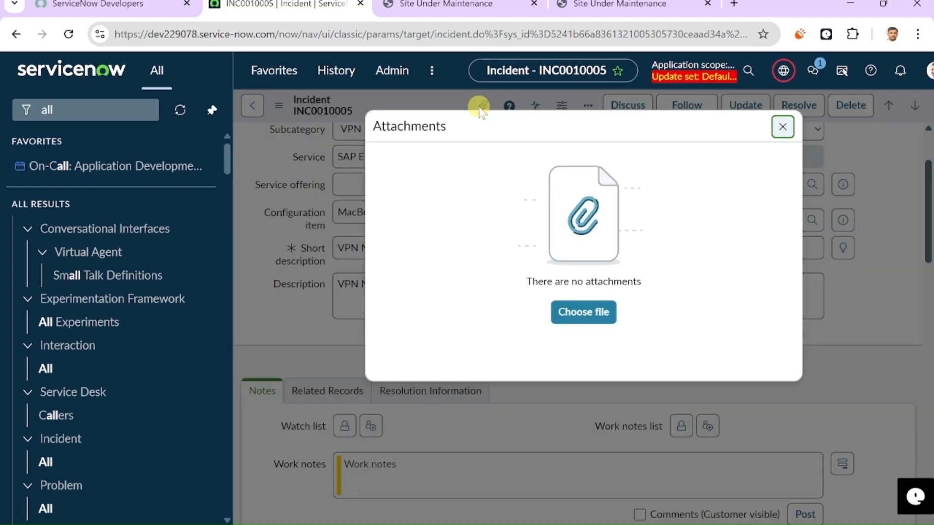
pyautogui.click(584, 313)
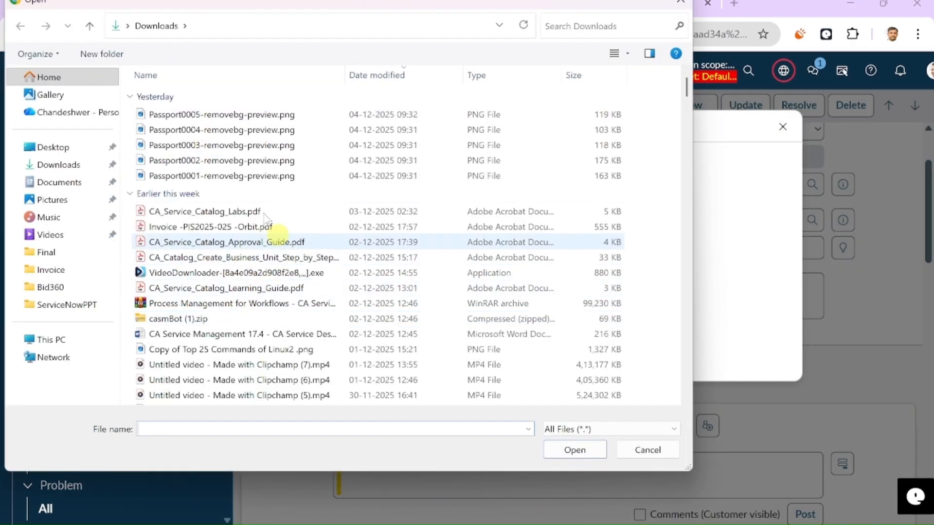
pyautogui.scroll(-4, 323, 352)
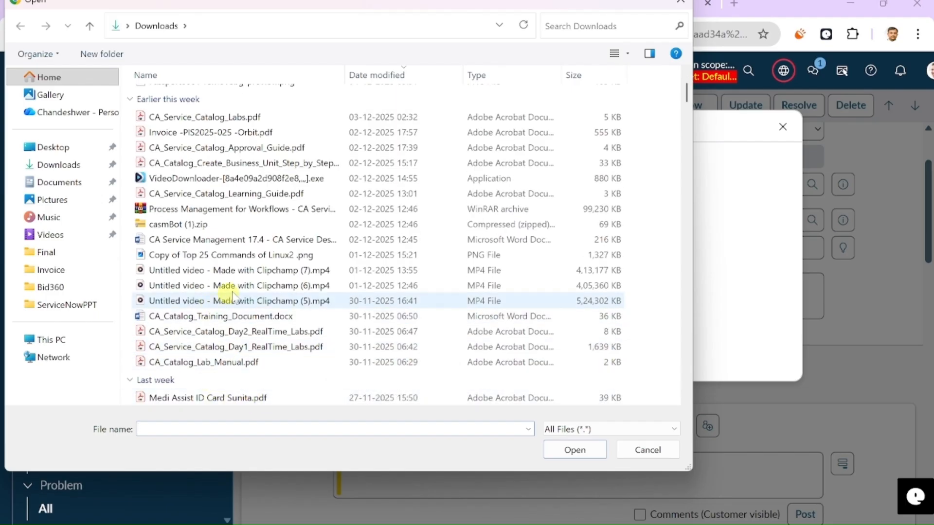
pyautogui.scroll(-1, 244, 346)
pyautogui.click(179, 302)
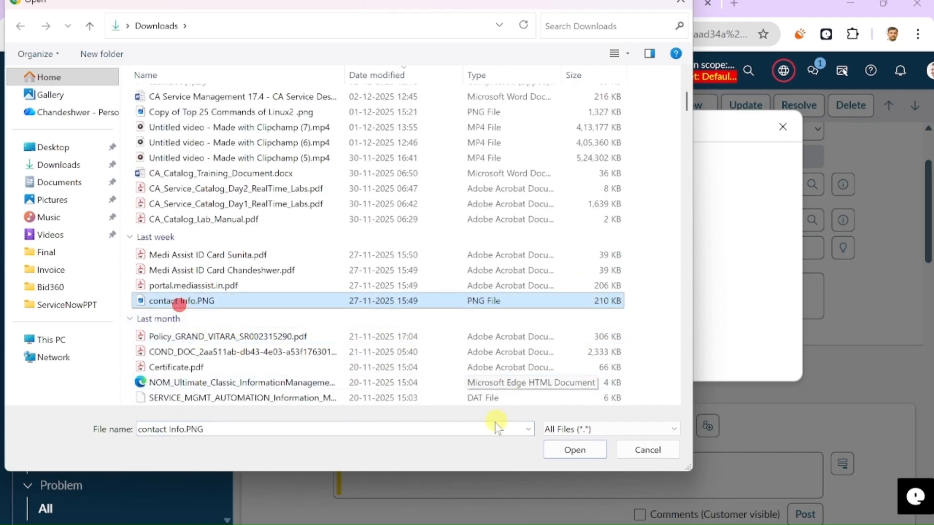
pyautogui.click(574, 450)
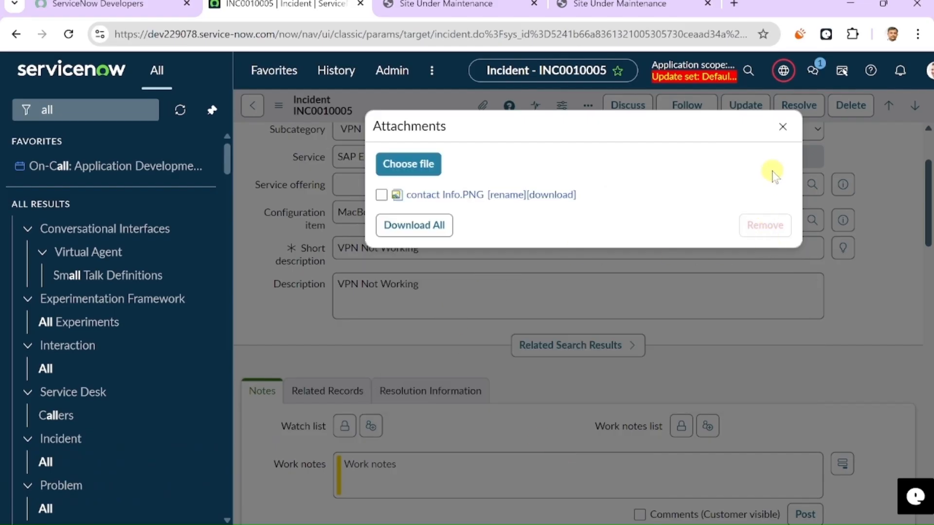
pyautogui.click(782, 127)
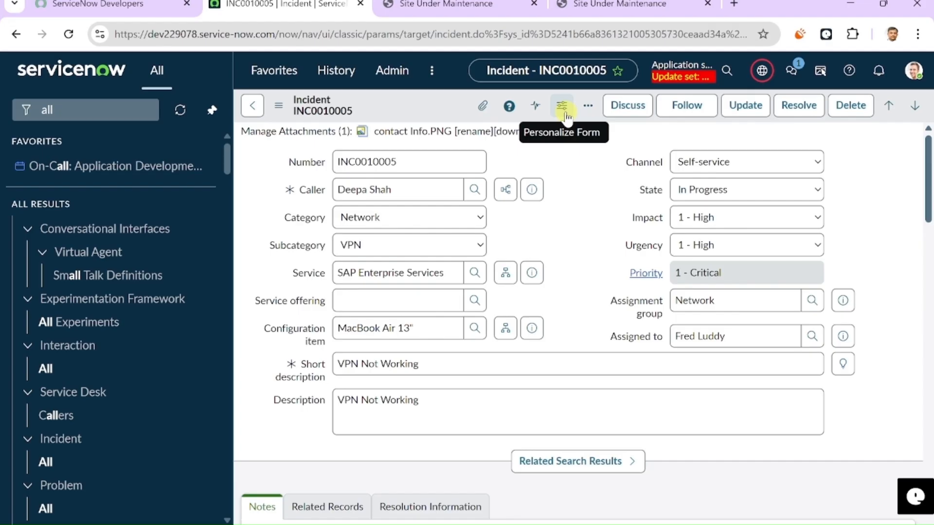
# Step: Hide the Service offering field from the incident form and check the attached image in the activity stream
pyautogui.click(564, 113)
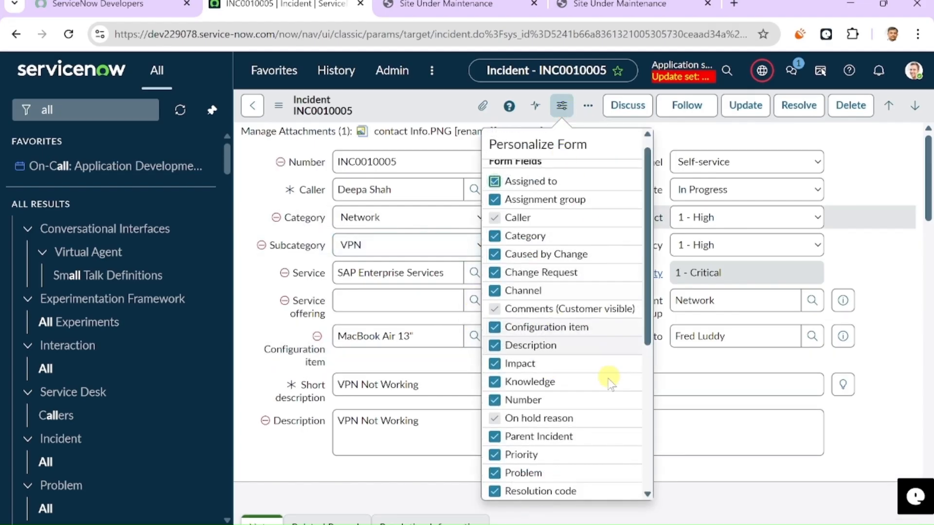
pyautogui.scroll(-1, 610, 384)
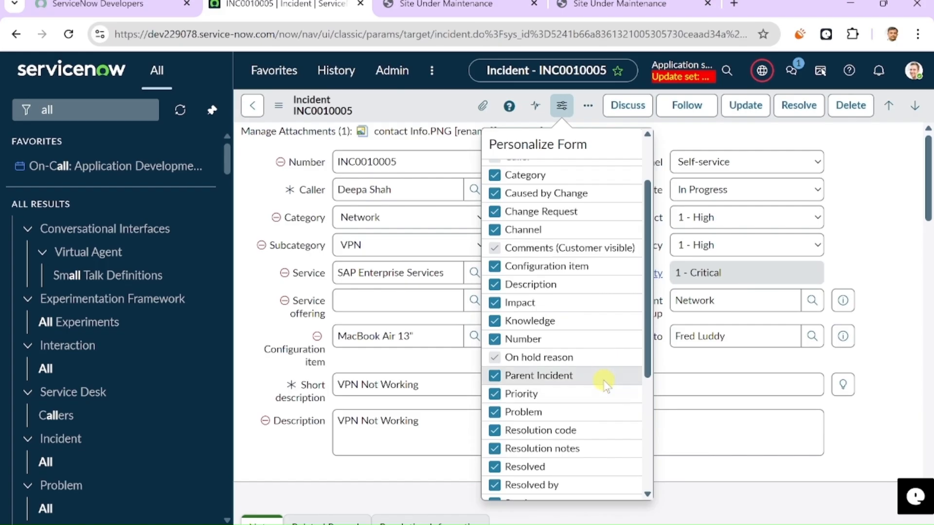
pyautogui.scroll(-3, 603, 379)
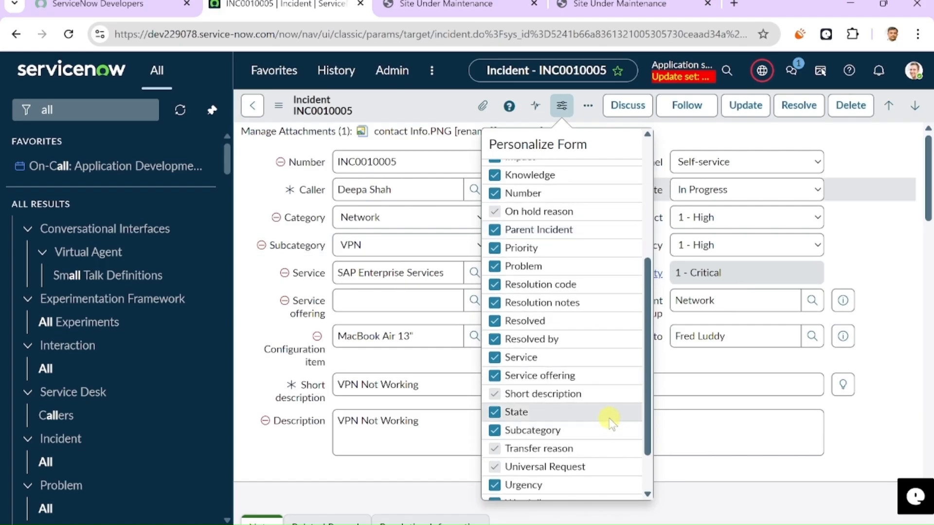
pyautogui.click(495, 375)
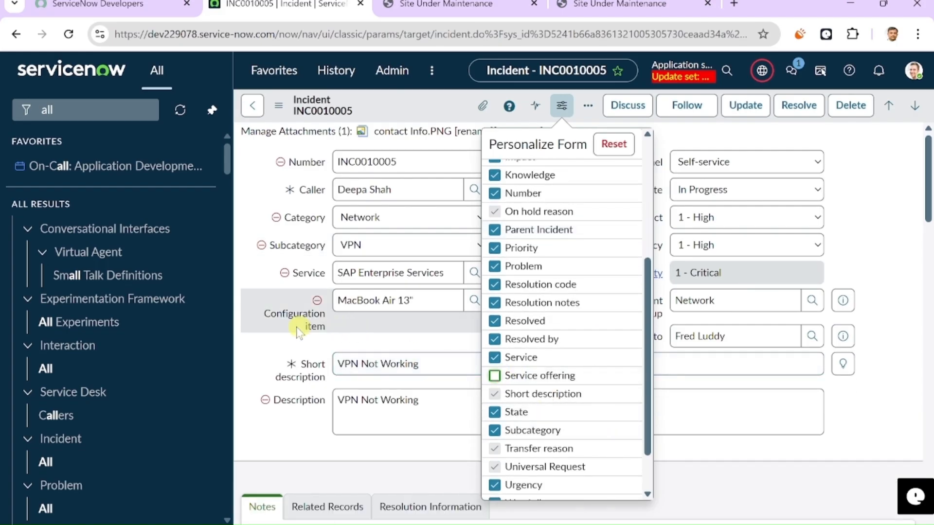
pyautogui.click(865, 182)
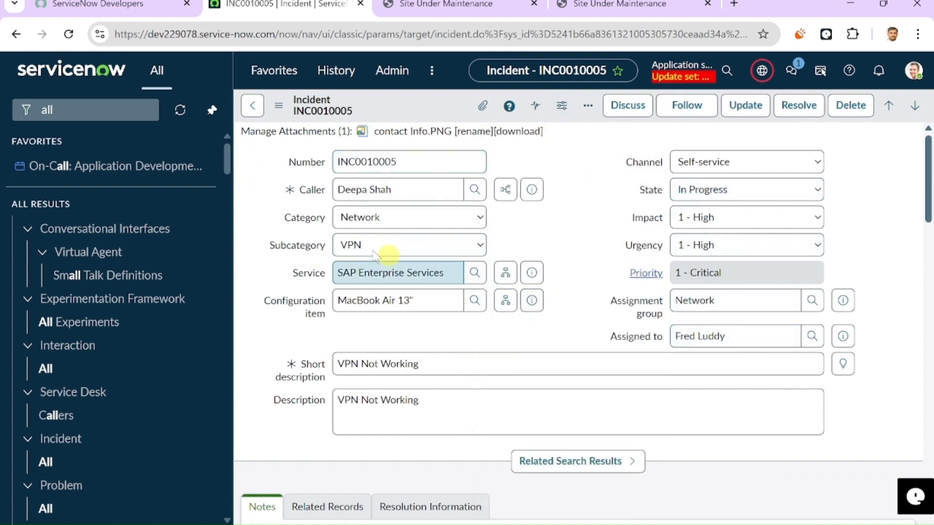
pyautogui.scroll(-10, 582, 265)
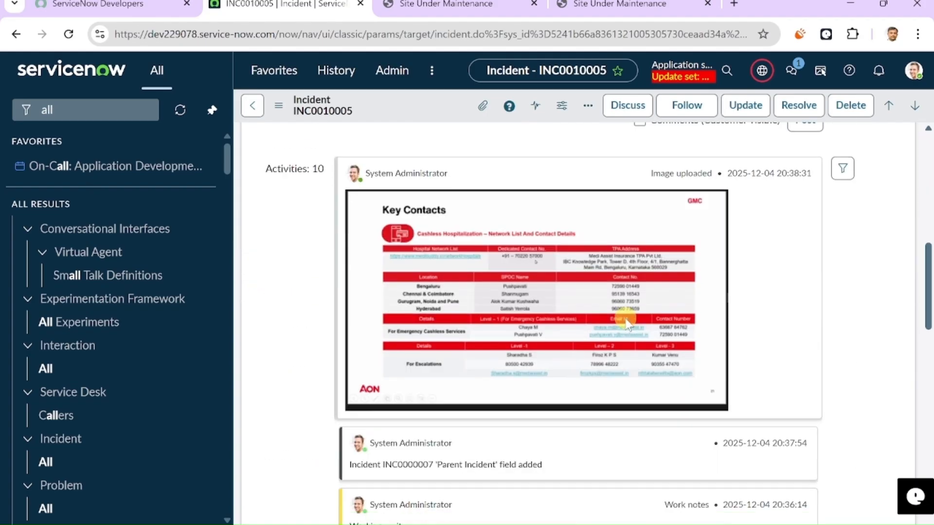
pyautogui.scroll(10, 624, 321)
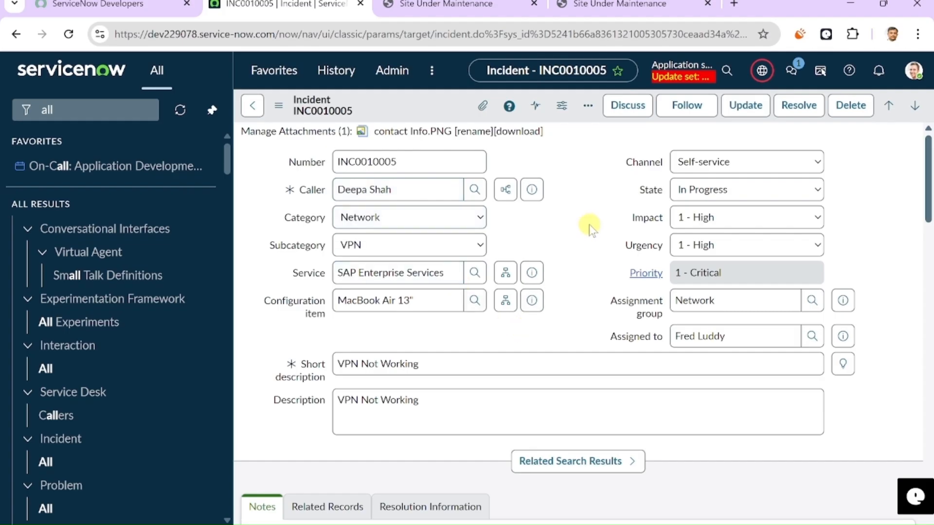
# Step: Start a Sidebar discussion on the incident with the suggested on-call user as participant
pyautogui.click(628, 107)
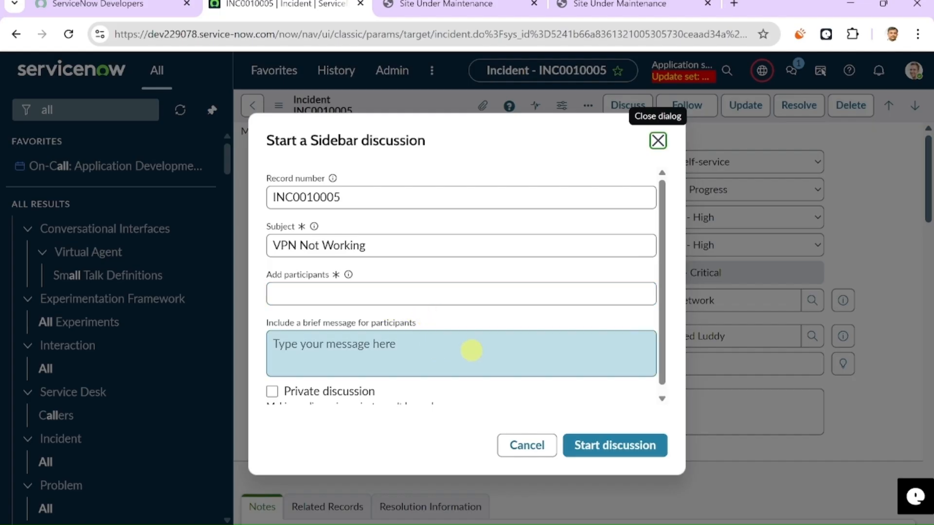
pyautogui.click(359, 302)
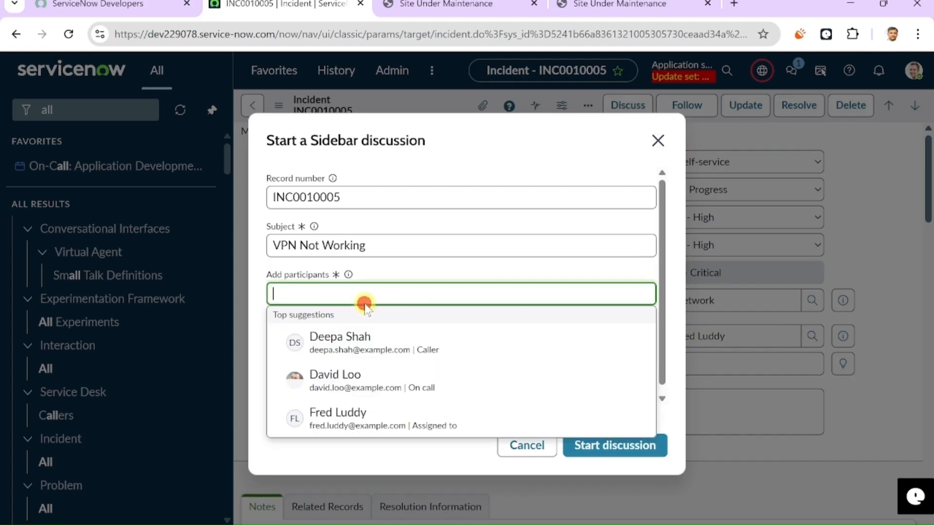
pyautogui.click(373, 387)
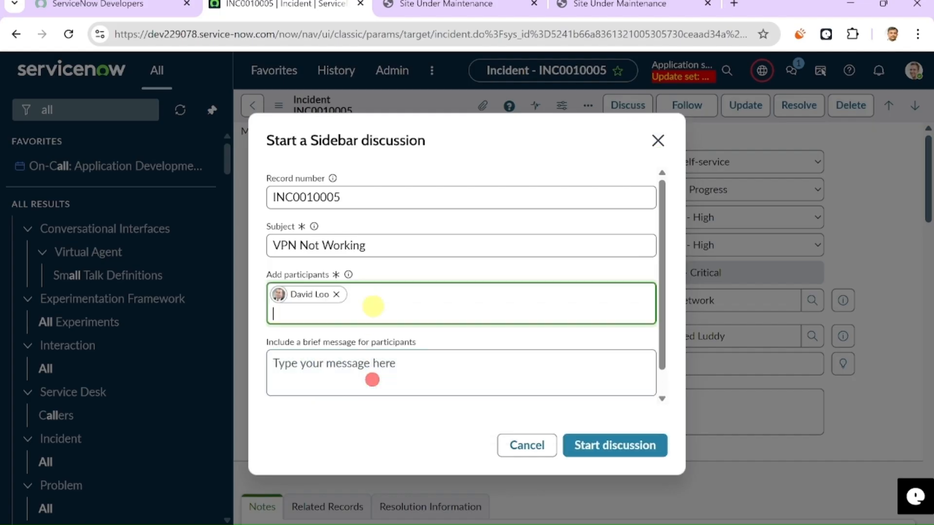
pyautogui.click(614, 453)
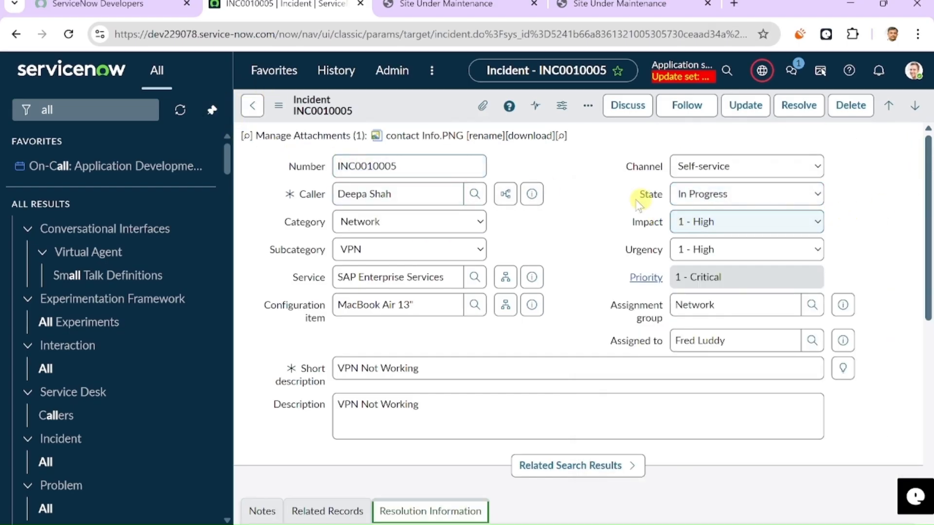
# Step: Set the incident's state to Resolved and bring up the required resolution fields
pyautogui.click(751, 196)
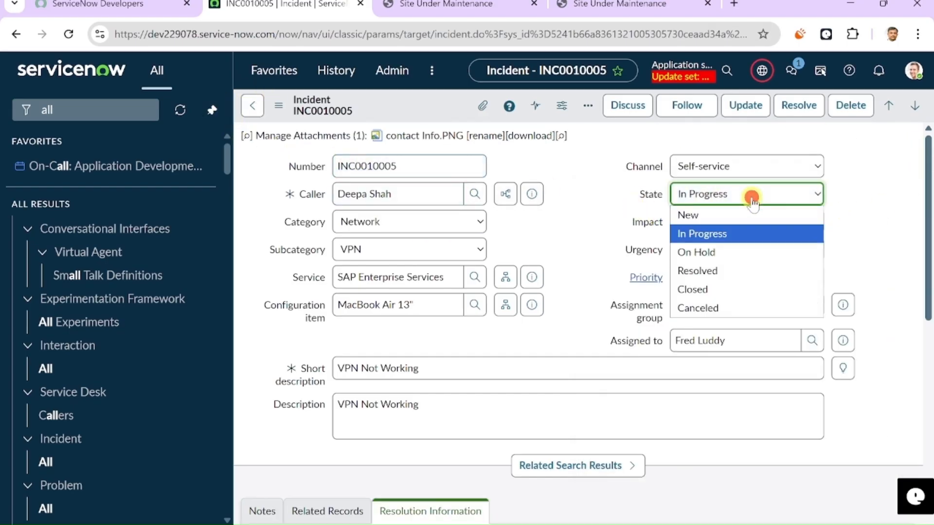
pyautogui.click(705, 270)
pyautogui.scroll(-10, 623, 272)
pyautogui.scroll(5, 529, 328)
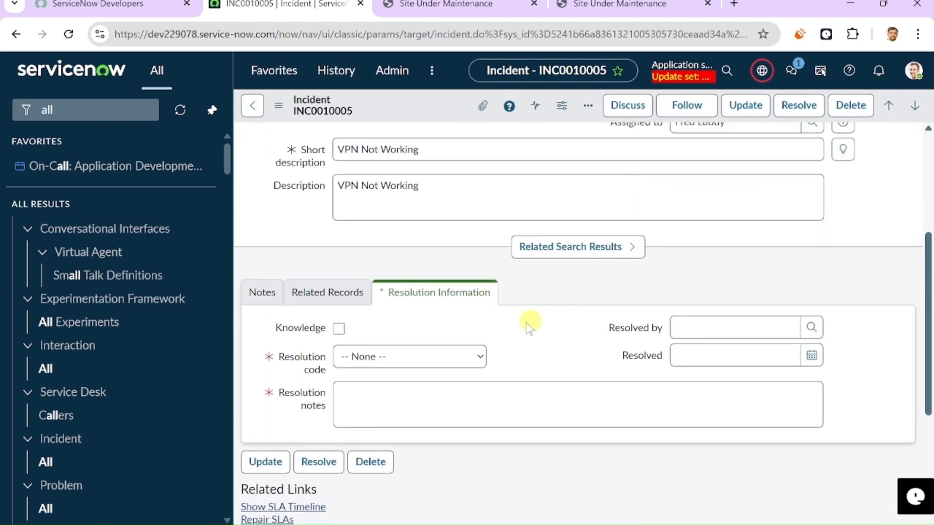
# Step: Try the resolution codes Workaround provided, Known error, Duplicate and User error
pyautogui.click(402, 360)
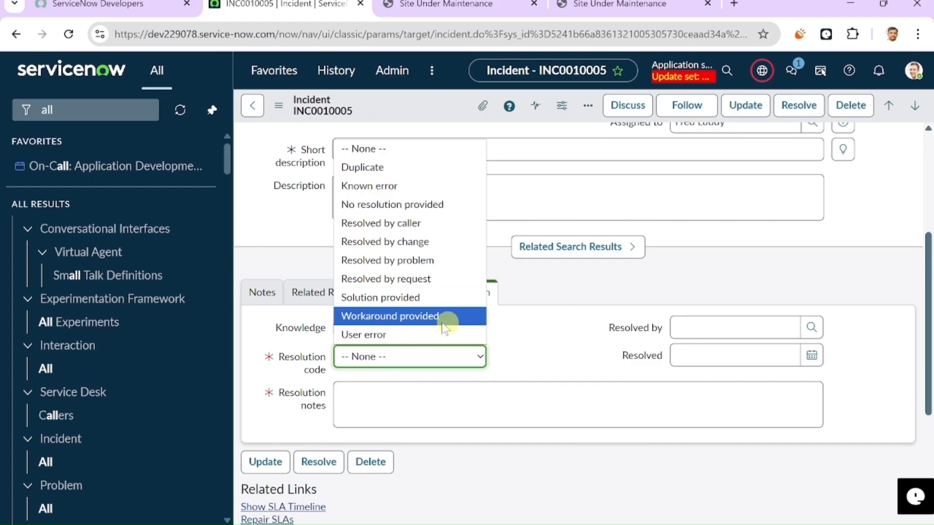
pyautogui.click(412, 317)
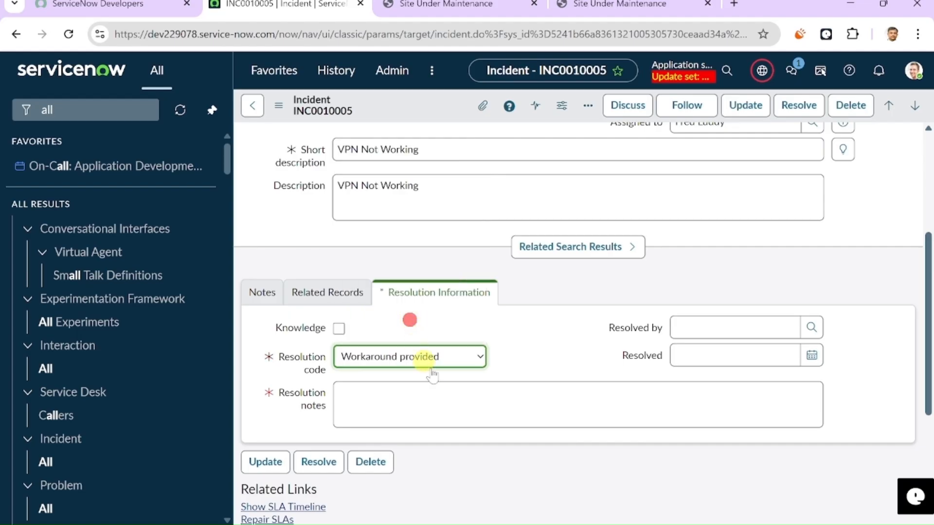
pyautogui.click(416, 357)
pyautogui.click(398, 190)
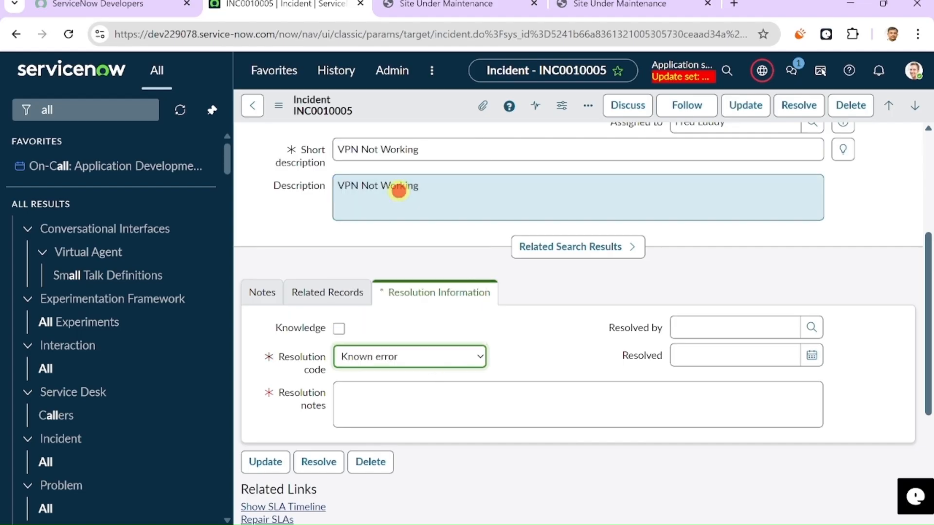
pyautogui.click(465, 360)
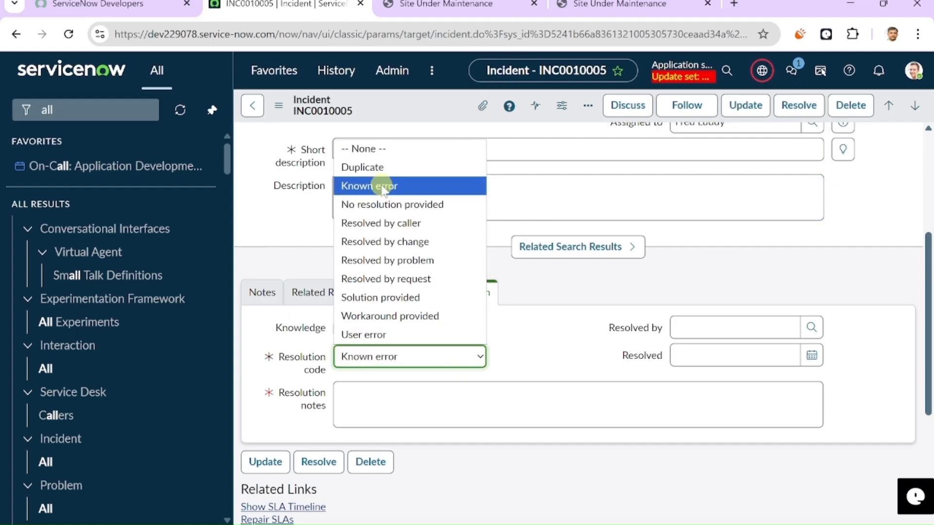
pyautogui.click(376, 167)
pyautogui.click(470, 366)
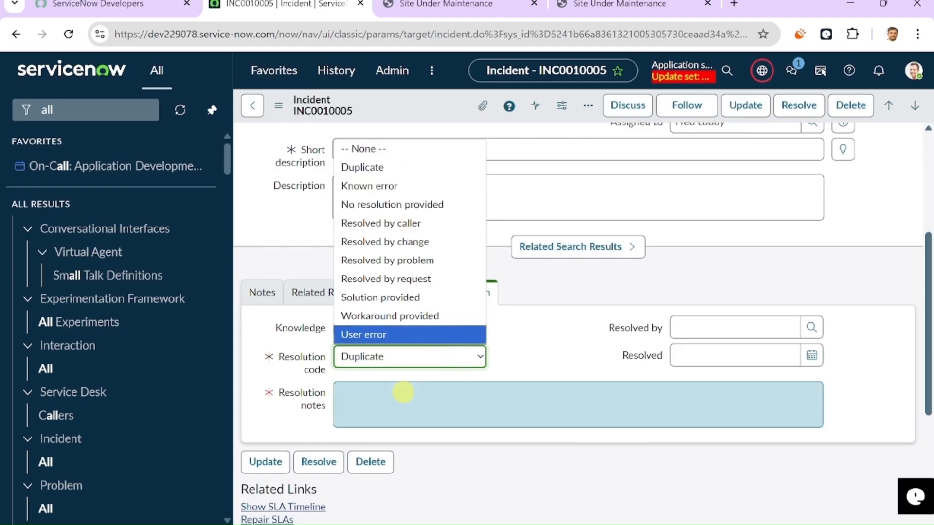
pyautogui.click(411, 334)
# Step: Set the incident's state to Resolved
pyautogui.scroll(5, 652, 214)
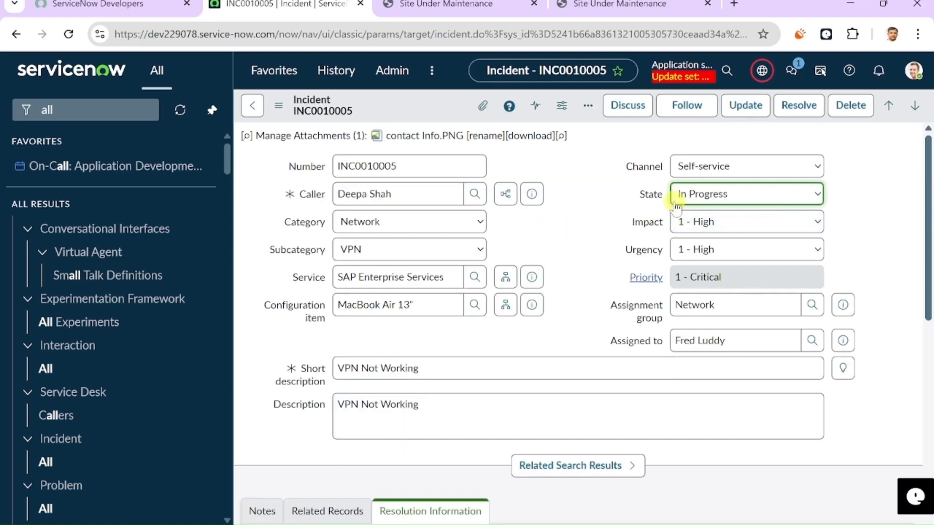
pyautogui.click(756, 200)
pyautogui.click(733, 269)
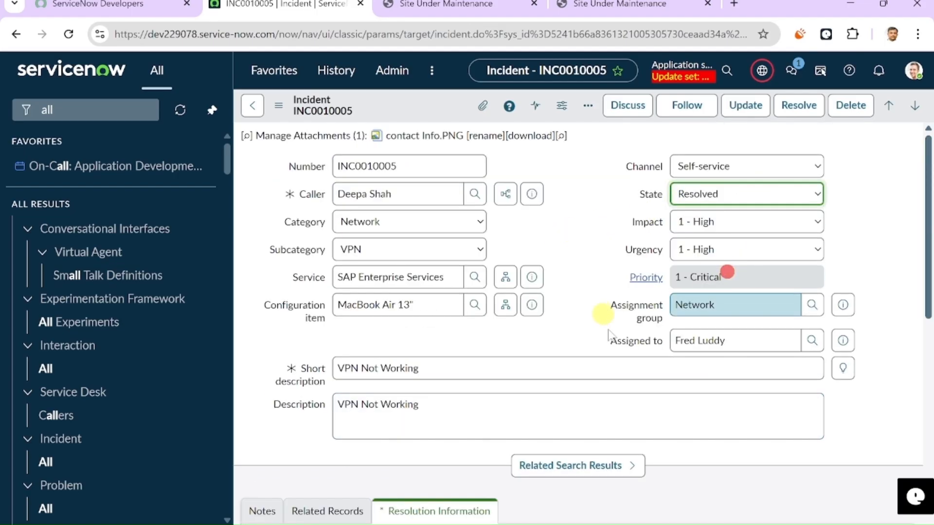
pyautogui.scroll(-8, 615, 406)
pyautogui.scroll(5, 615, 404)
# Step: Enter the resolution notes "Due to internet issue, the VPN was not working. Now it has been fixed"
pyautogui.click(411, 460)
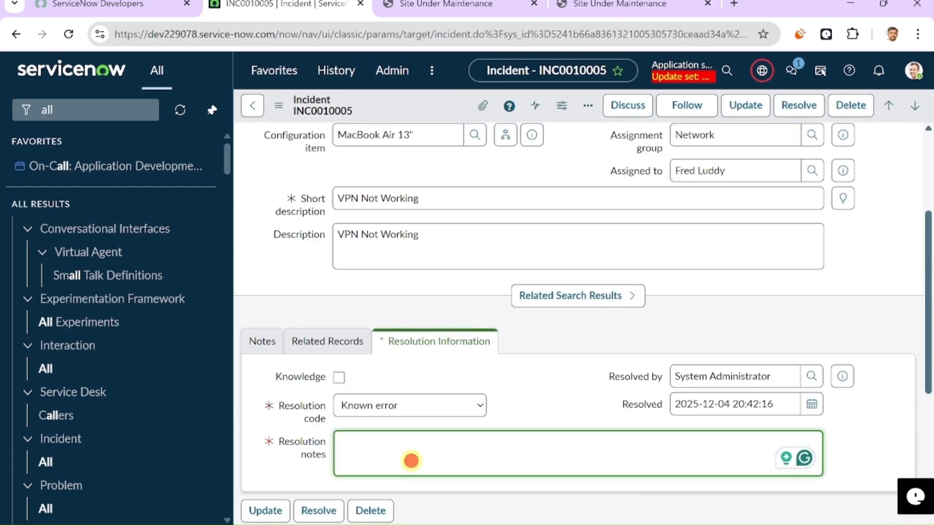
pyautogui.write('Due to internrt issue, VPN was not working, Now it has been fixed')
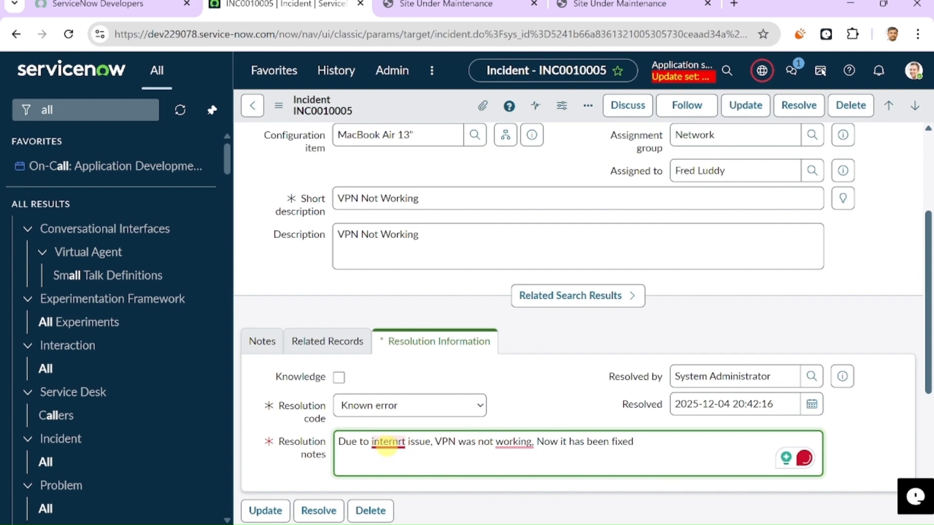
pyautogui.moveTo(388, 443)
pyautogui.click(395, 341)
pyautogui.moveTo(515, 442)
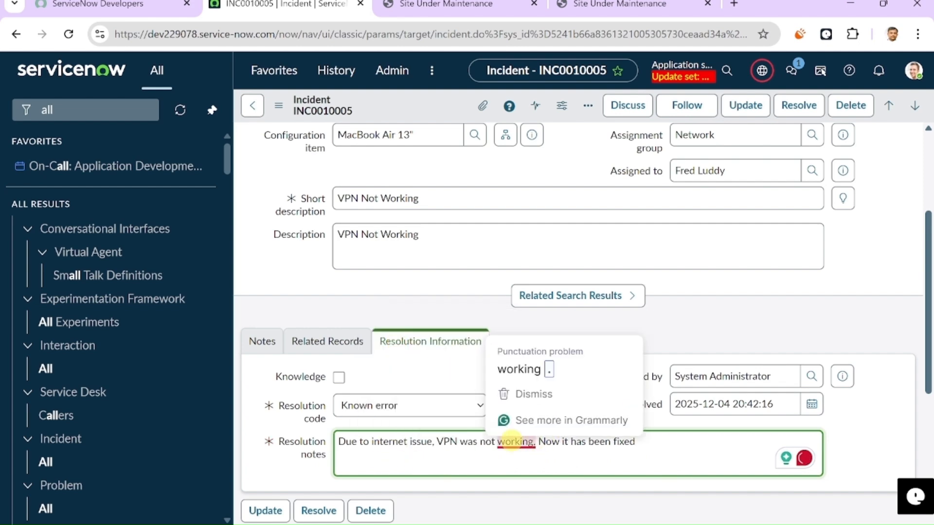
pyautogui.click(527, 370)
pyautogui.moveTo(450, 445)
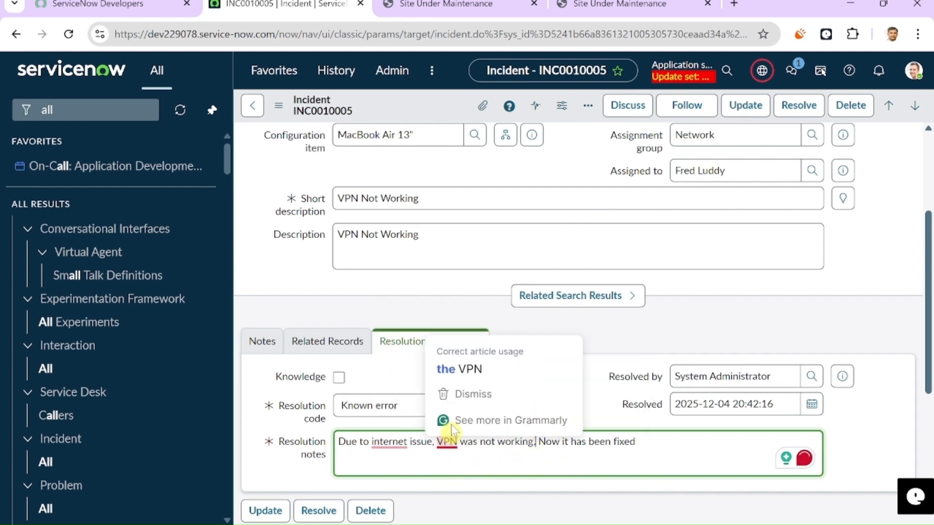
pyautogui.click(449, 372)
# Step: Set the resolution code to Solution provided and correct the start of the resolution notes to "Due to an internet issue"
pyautogui.click(447, 411)
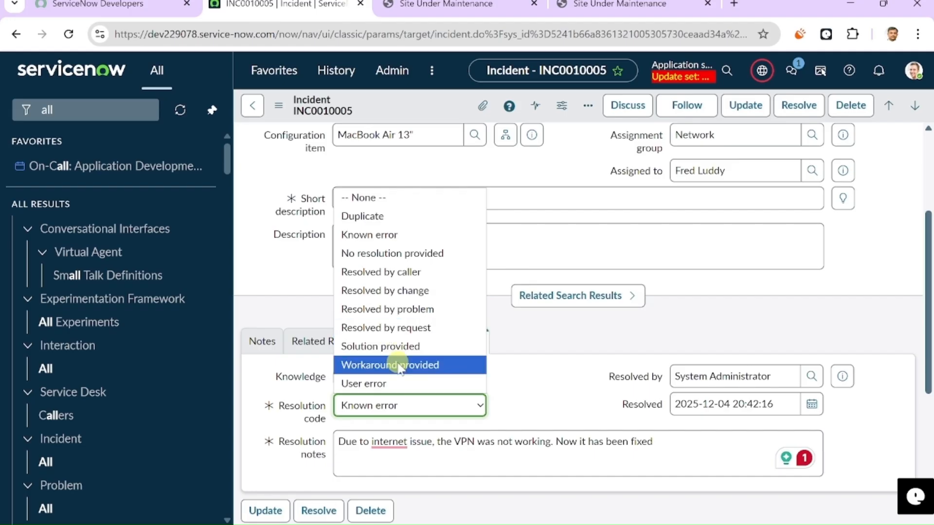
pyautogui.click(394, 346)
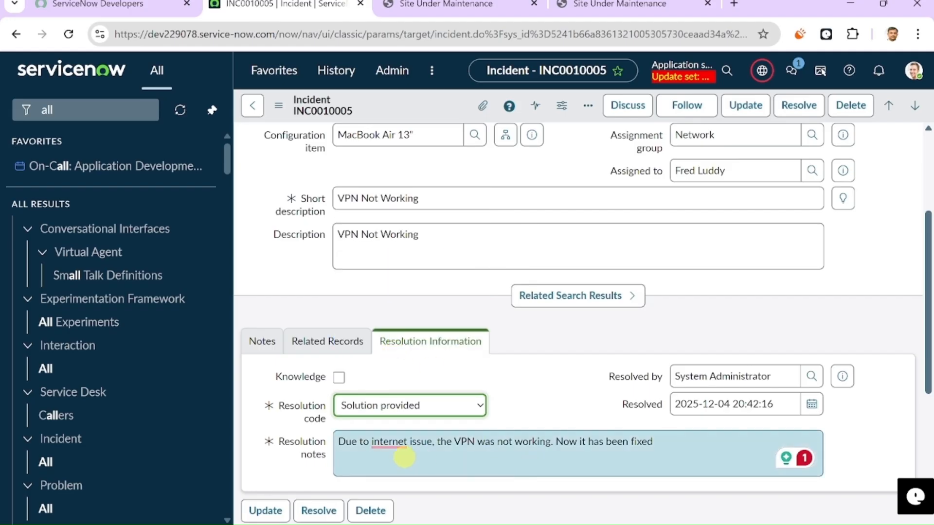
pyautogui.moveTo(391, 444)
pyautogui.click(398, 379)
pyautogui.scroll(-3, 617, 438)
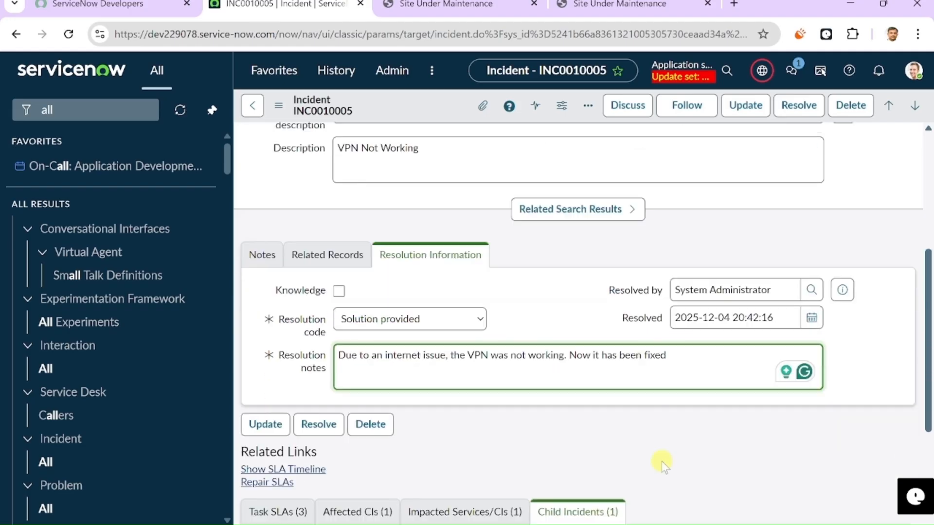
# Step: Save the VPN Not Working incident with its resolution details, then reopen its record from the incident list
pyautogui.scroll(1, 584, 364)
pyautogui.scroll(-1, 602, 358)
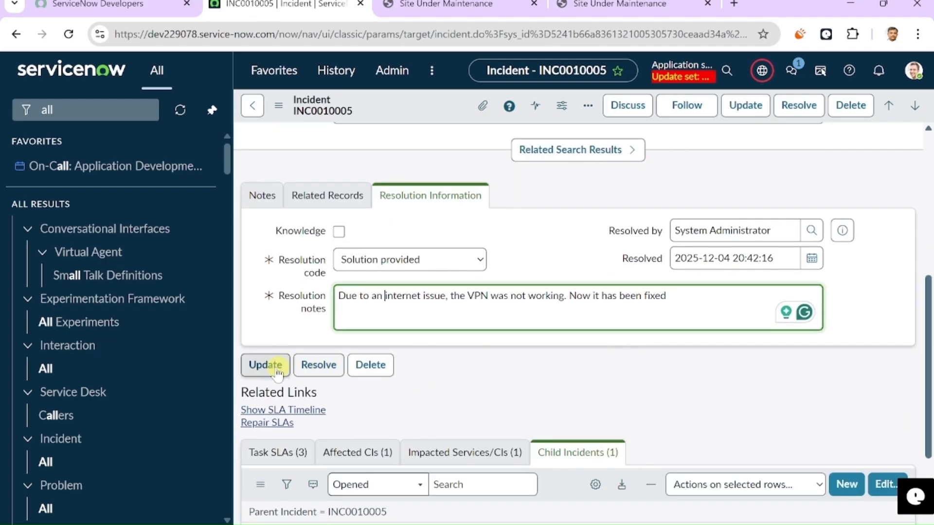
pyautogui.click(273, 365)
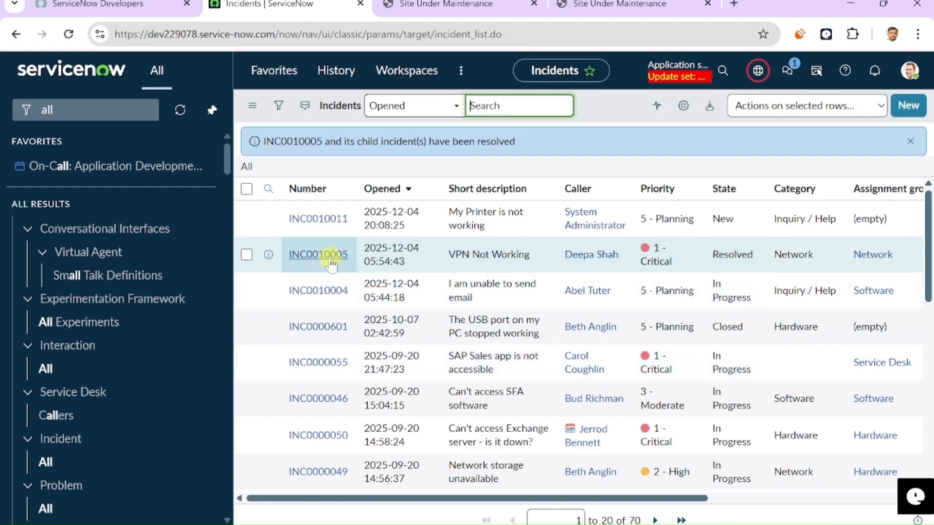
pyautogui.click(324, 262)
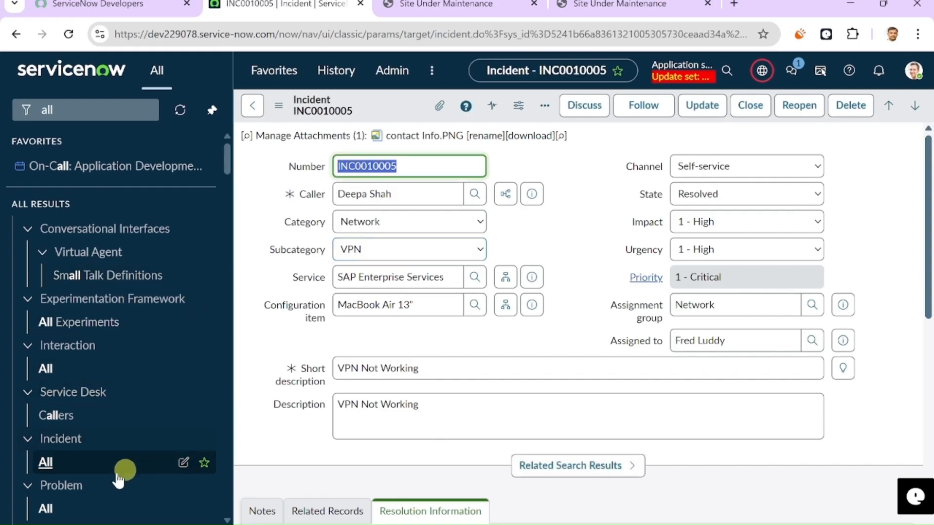
# Step: View the blank new-incident form from the list of all incidents, then return to the list
pyautogui.click(48, 464)
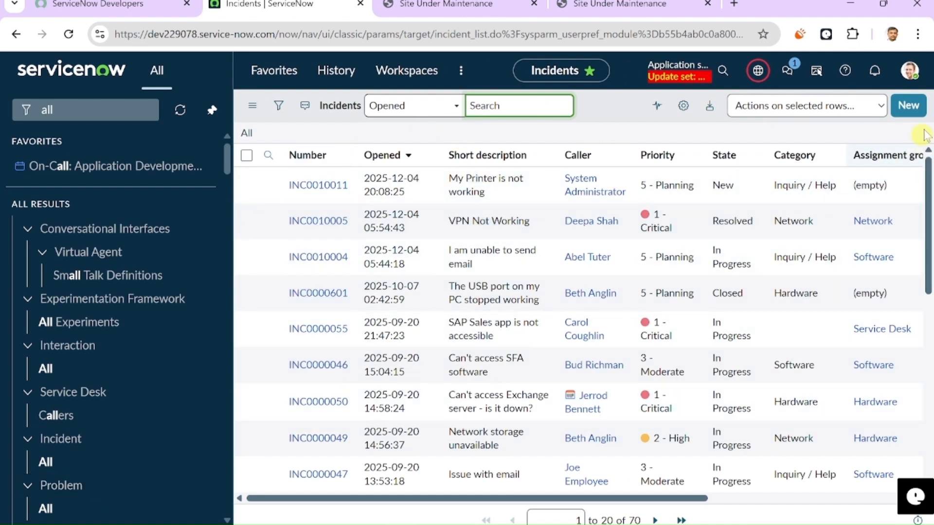
pyautogui.click(915, 108)
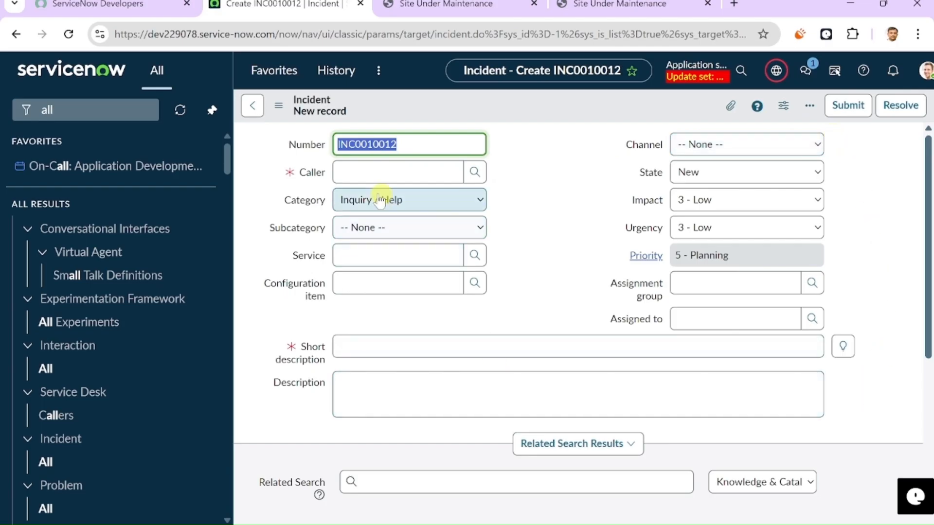
pyautogui.scroll(-3, 740, 406)
pyautogui.scroll(3, 740, 406)
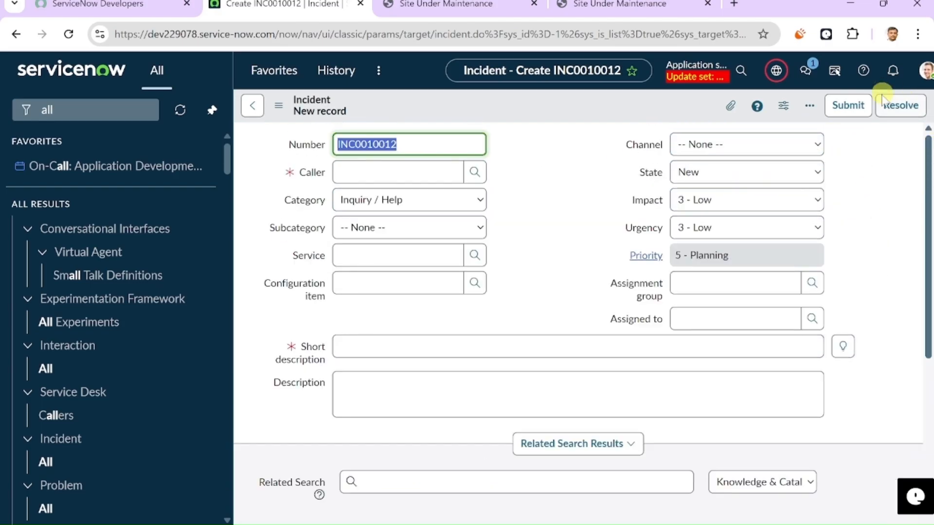
pyautogui.click(848, 106)
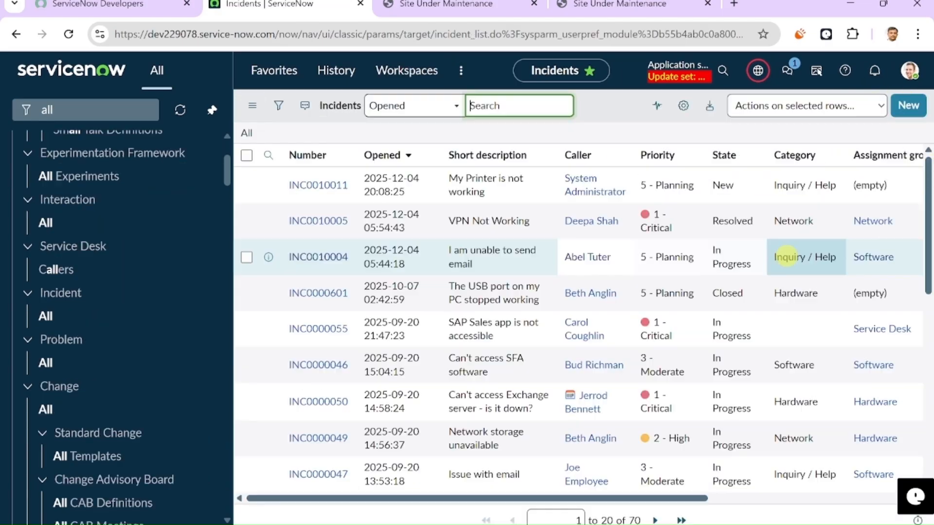
# Step: Open the resolved VPN Not Working incident from the list of all incidents
pyautogui.click(910, 74)
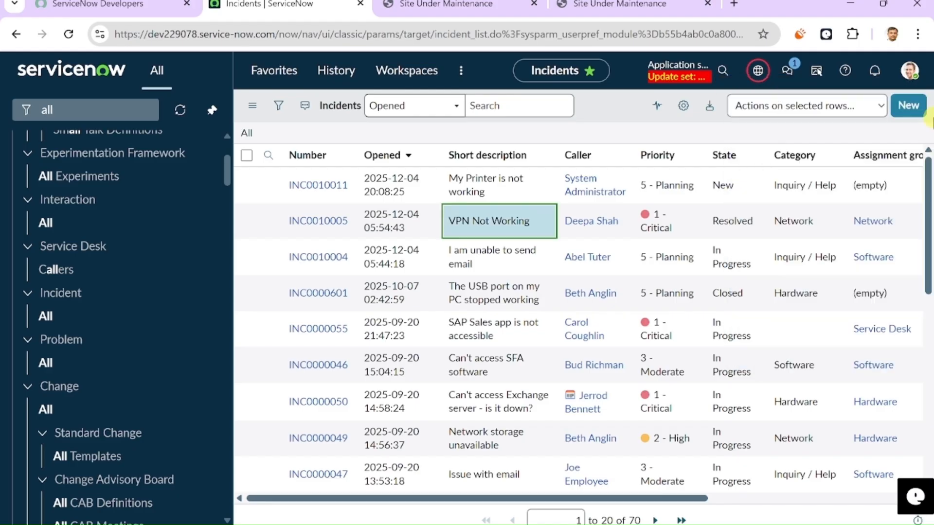
pyautogui.click(335, 222)
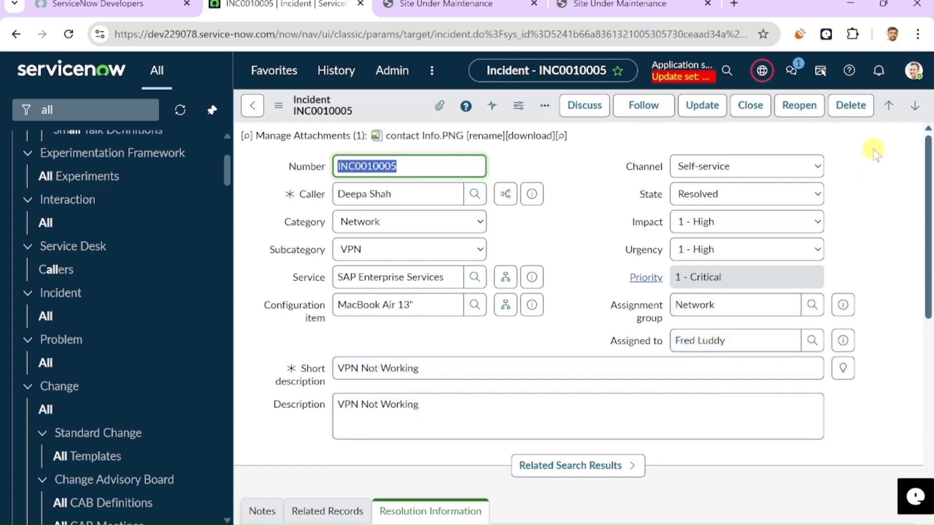
pyautogui.click(894, 163)
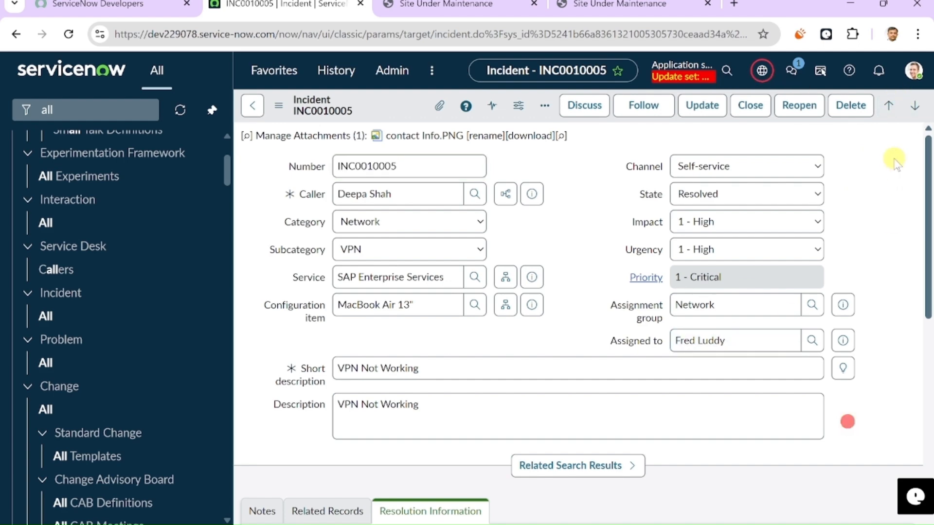
# Step: Impersonate the user the VPN Not Working incident is assigned to, chosen from the recent impersonations
pyautogui.click(913, 78)
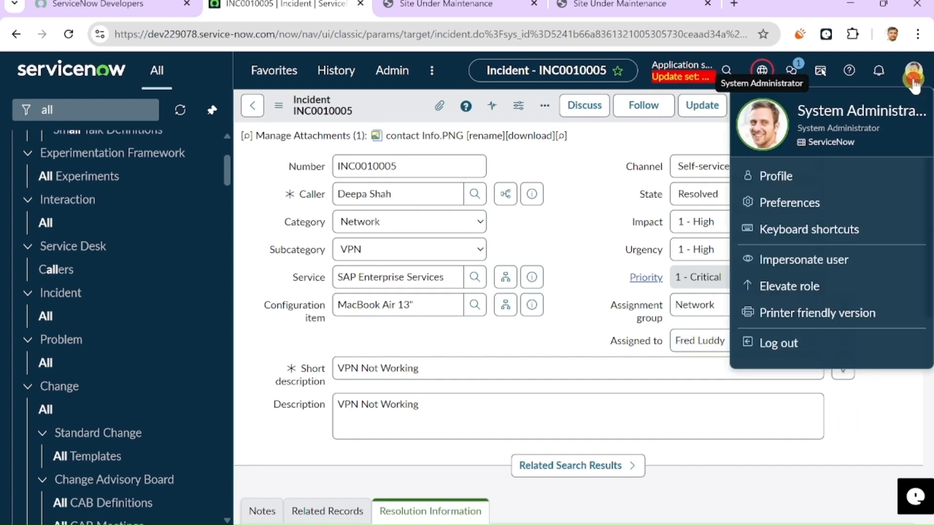
pyautogui.click(809, 266)
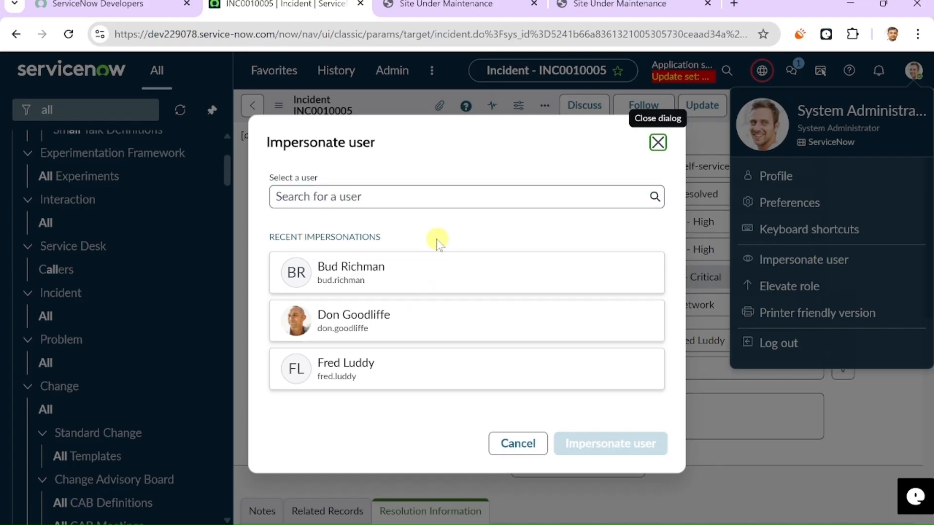
pyautogui.click(368, 197)
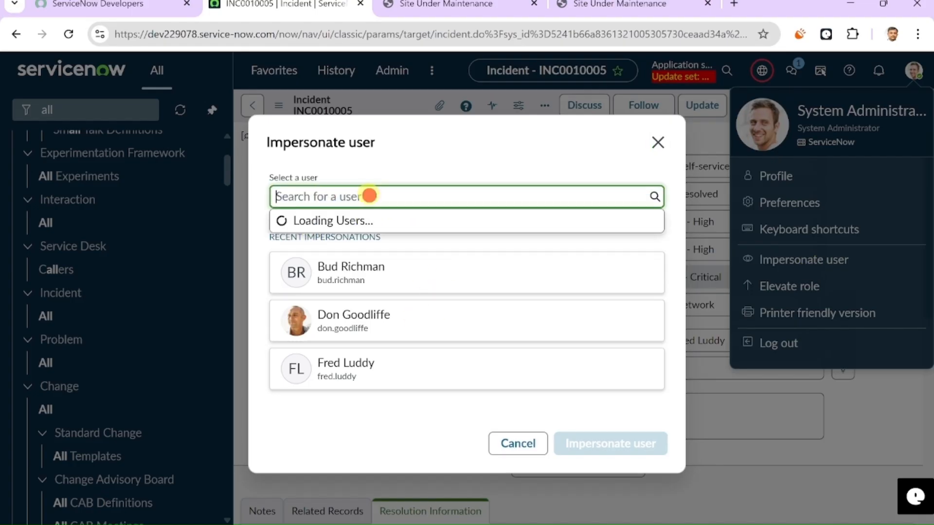
pyautogui.click(416, 149)
pyautogui.click(335, 374)
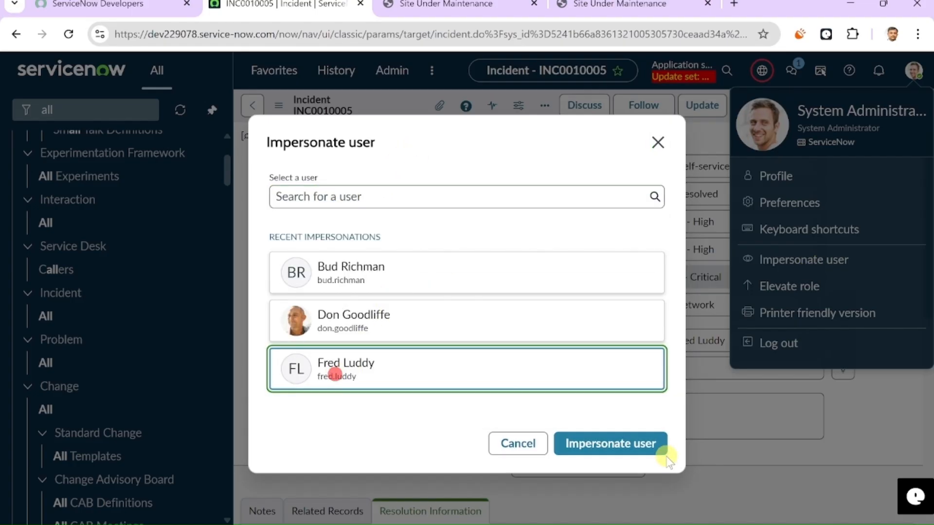
pyautogui.click(614, 455)
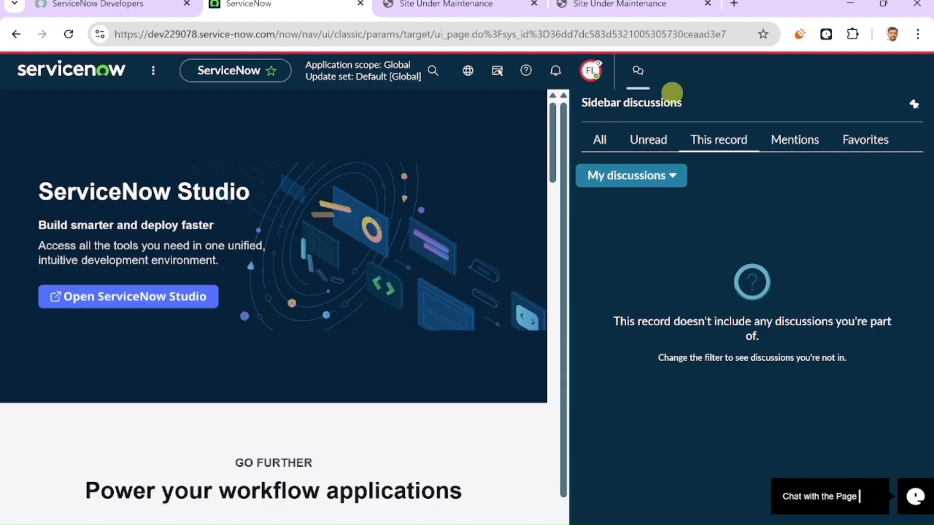
# Step: Filter the navigator by "inc" and open the Assigned to me list of incidents
pyautogui.click(150, 80)
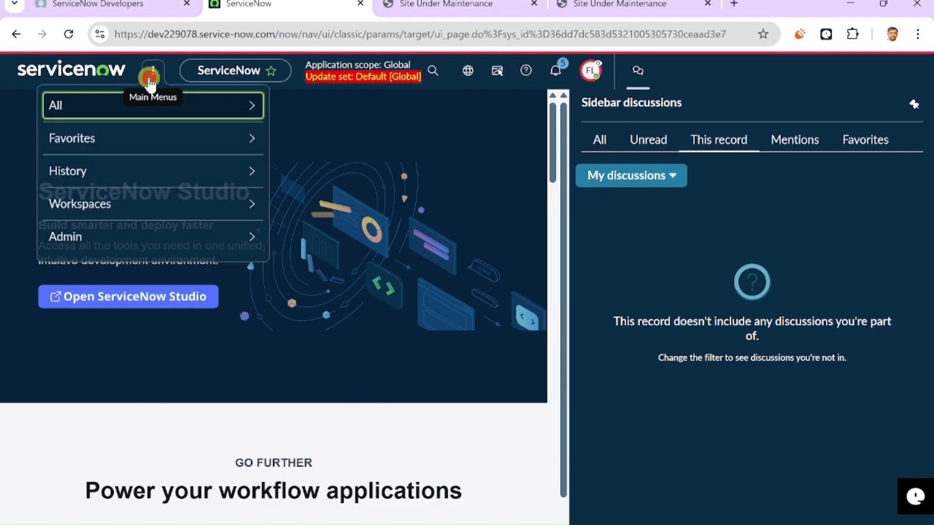
pyautogui.click(82, 109)
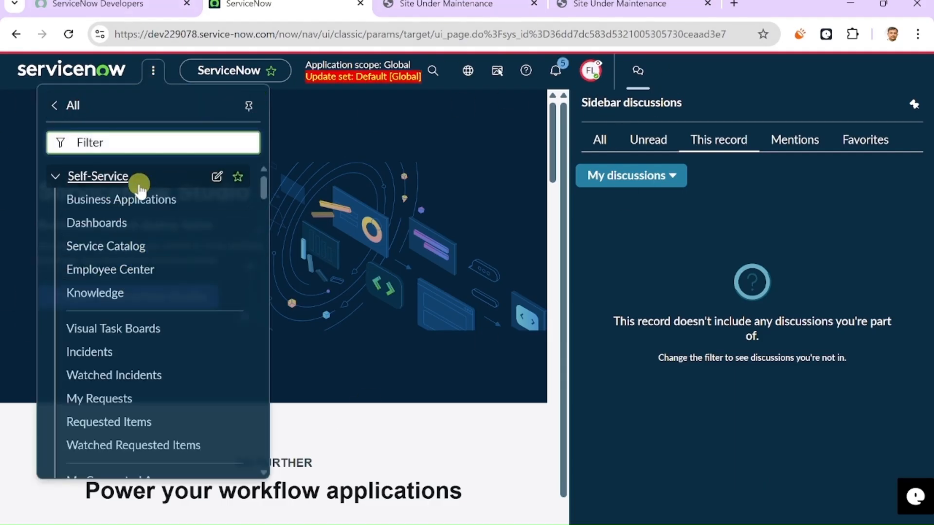
pyautogui.write('inc')
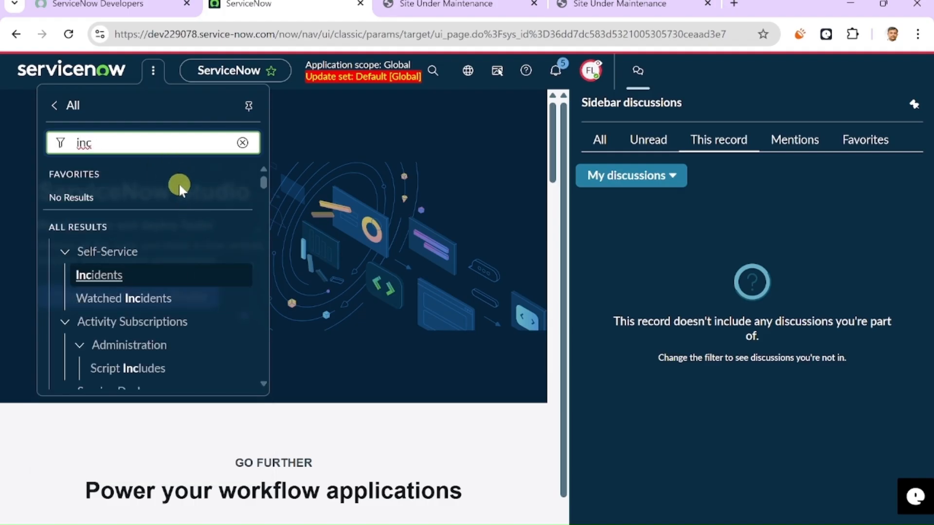
pyautogui.scroll(-3, 209, 265)
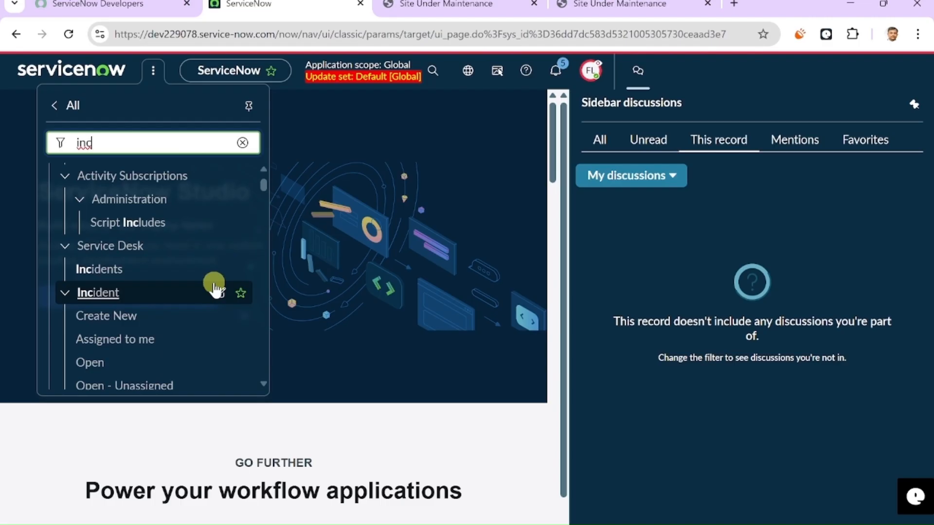
pyautogui.click(130, 343)
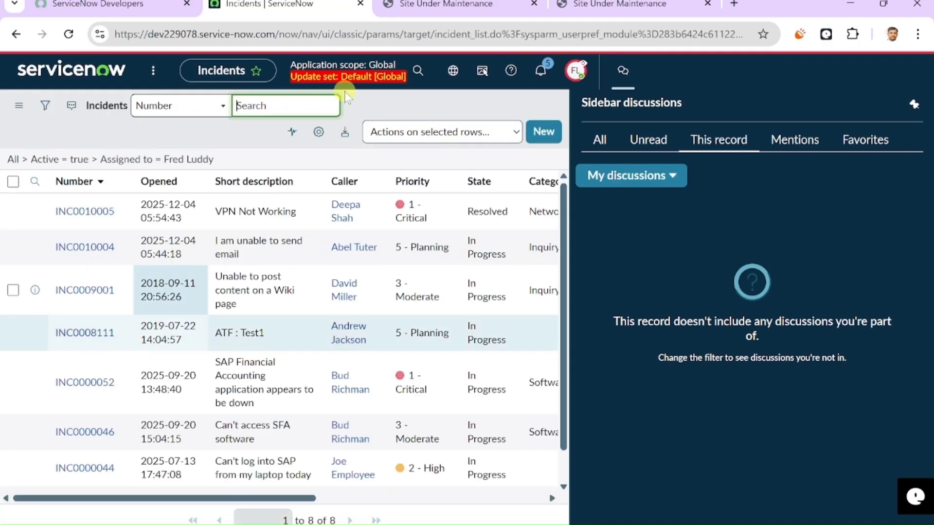
# Step: Open the VPN Not Working incident as its assignee and view the available State options
pyautogui.click(98, 219)
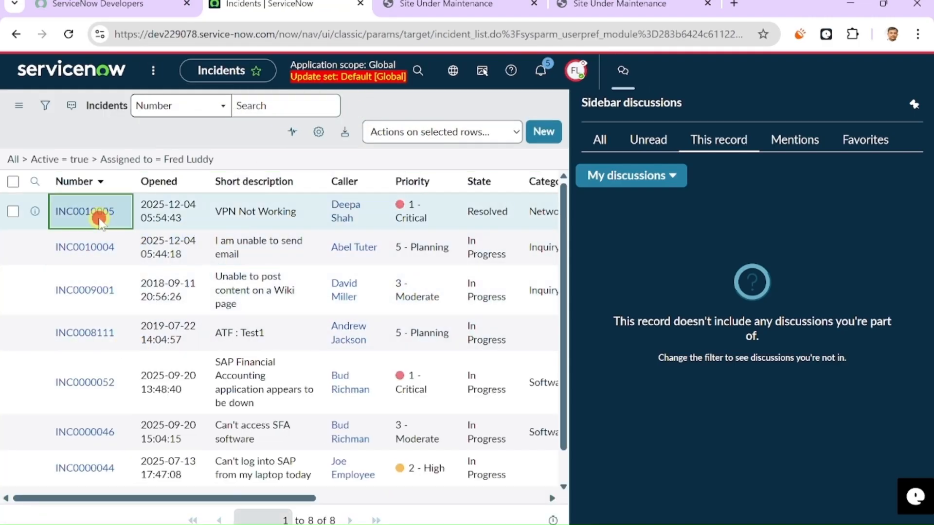
pyautogui.click(100, 213)
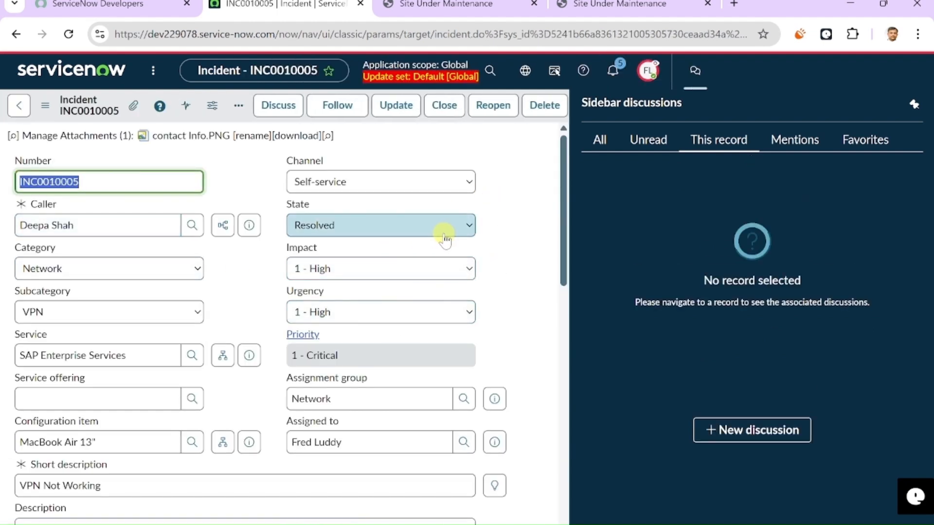
pyautogui.click(389, 233)
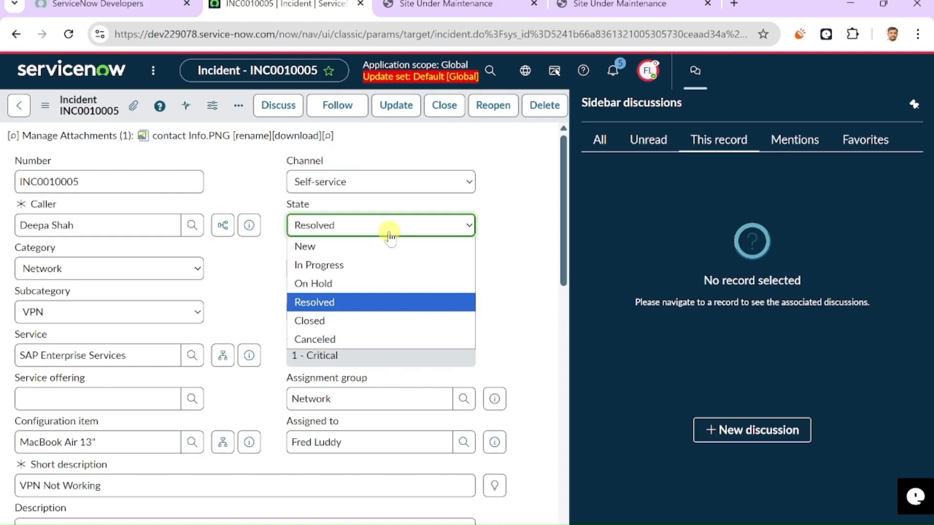
pyautogui.click(533, 222)
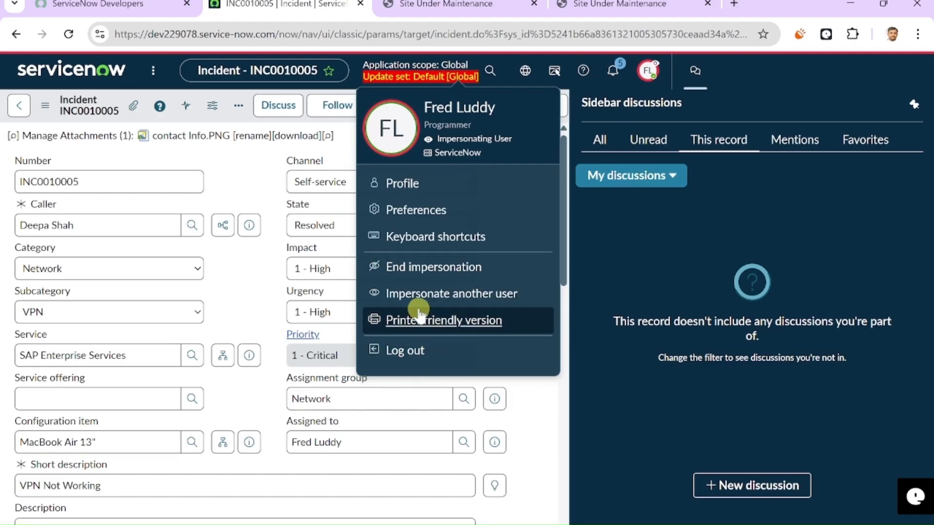
# Step: Log out of the impersonated user's session
pyautogui.click(426, 353)
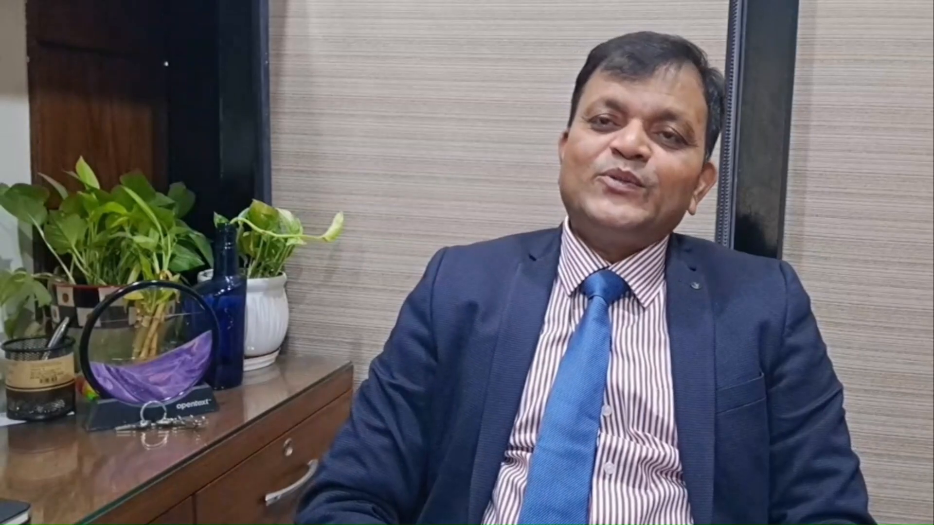